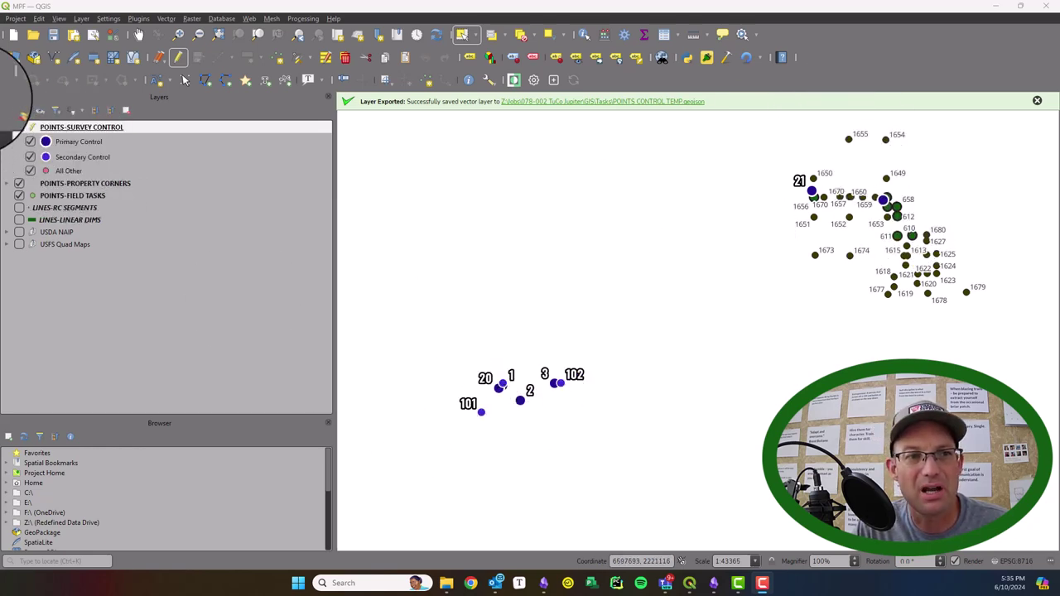
- Toggle the POINTS-SURVEY CONTROL and POINTS-PROPERTY CORNERS layers off and back on
left_click(19, 127)
left_click(19, 127)
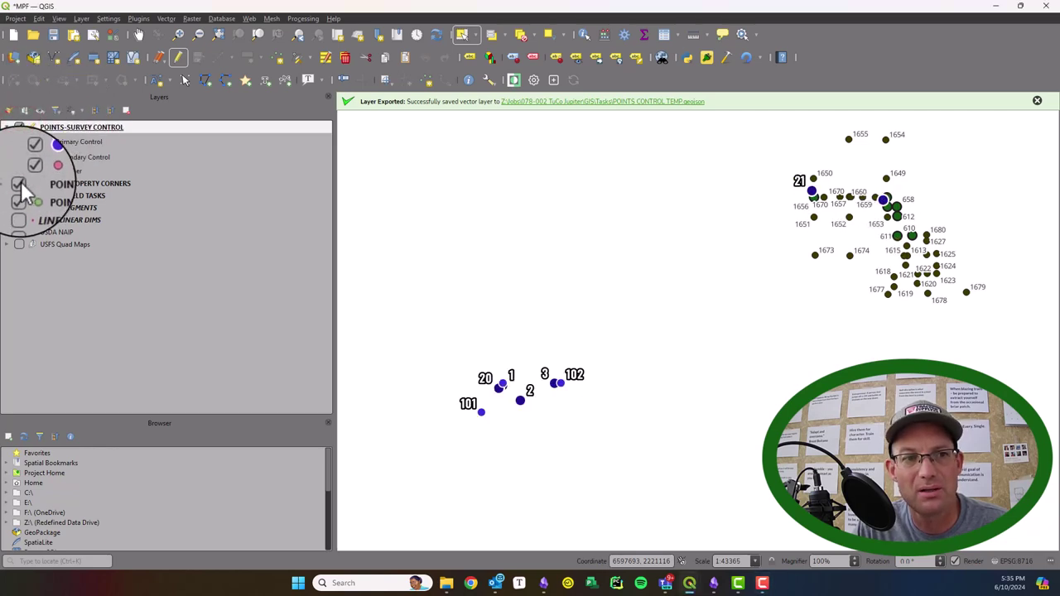
left_click(20, 184)
left_click(20, 184)
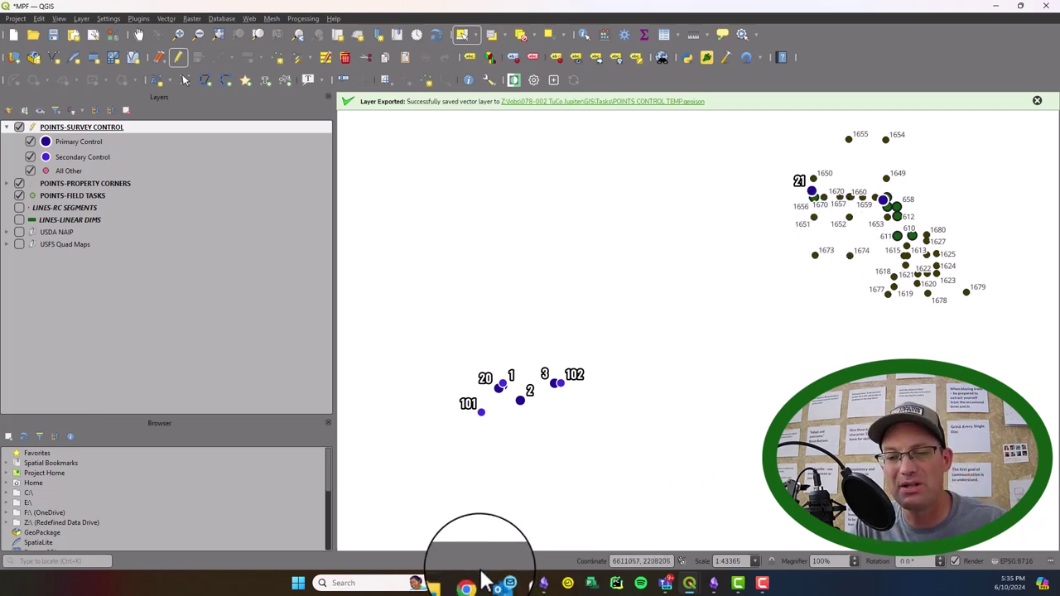
- In File Explorer, browse to GIS > Data > Homegrown > Vector
mouse_move(453, 583)
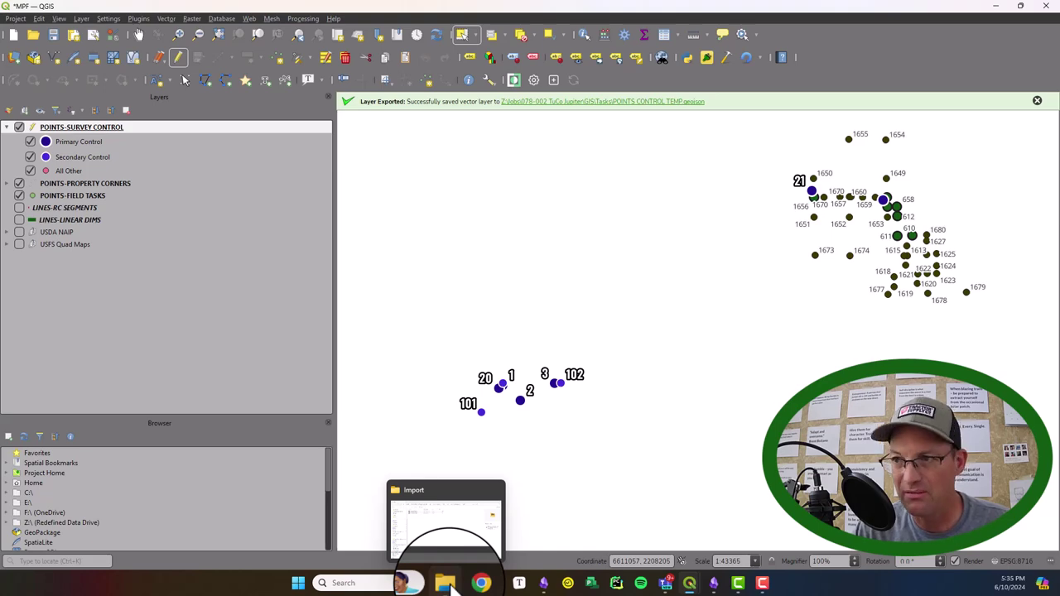
left_click(472, 543)
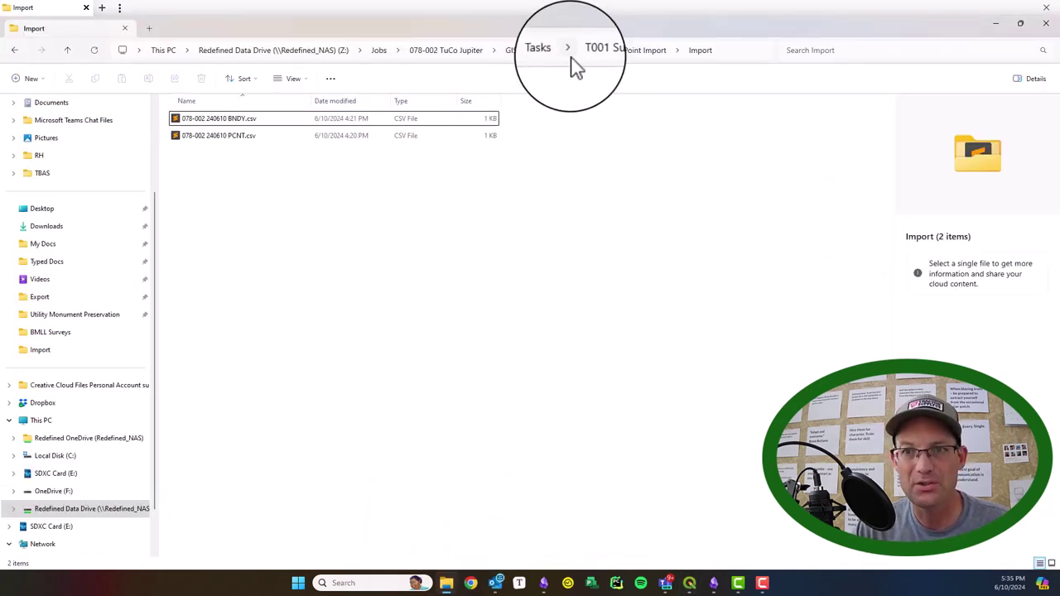
left_click(480, 51)
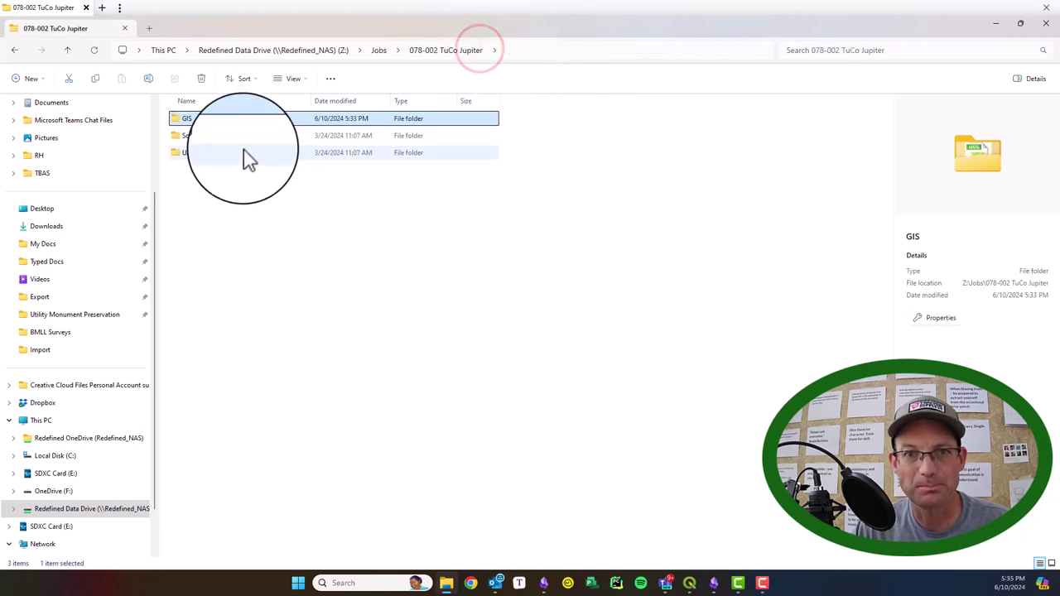
double_click(209, 125)
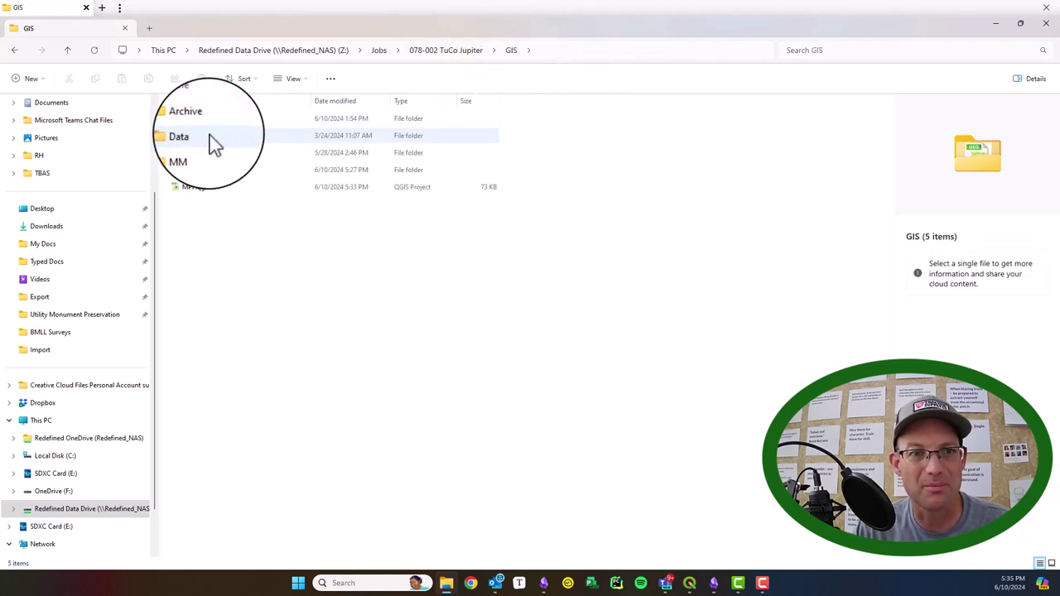
double_click(214, 143)
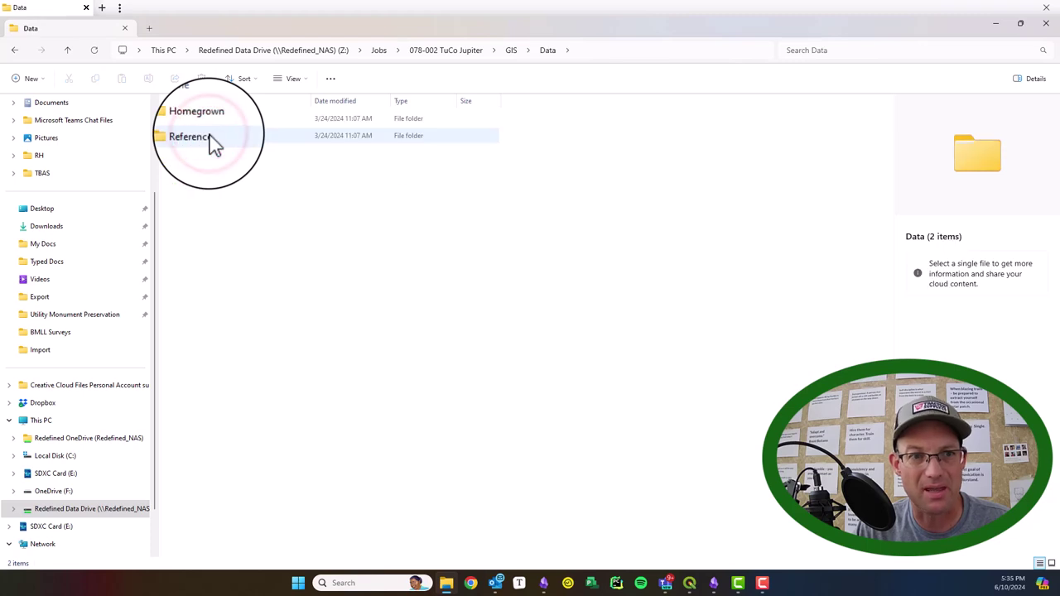
double_click(220, 125)
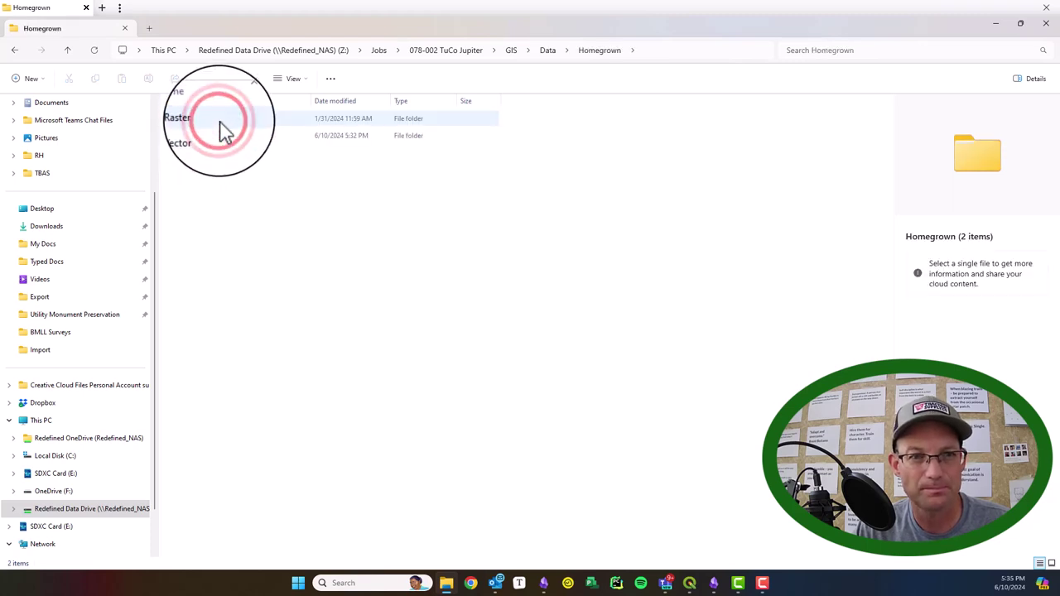
left_click(220, 124)
double_click(221, 141)
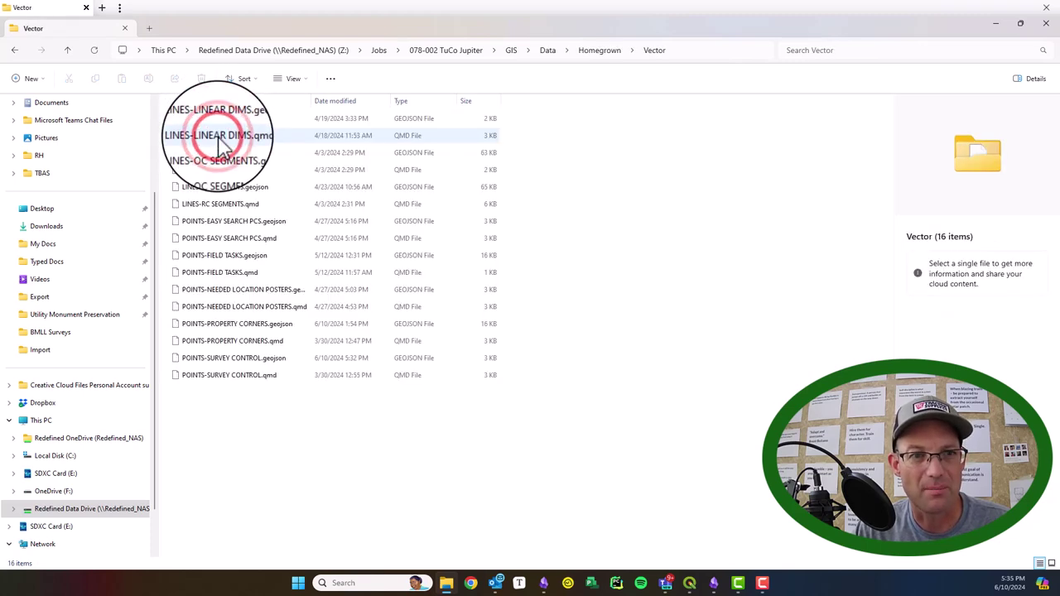
- Copy POINTS-PROPERTY CORNERS.geojson and paste a duplicate into the Vector folder
left_click(253, 331)
right_click(253, 329)
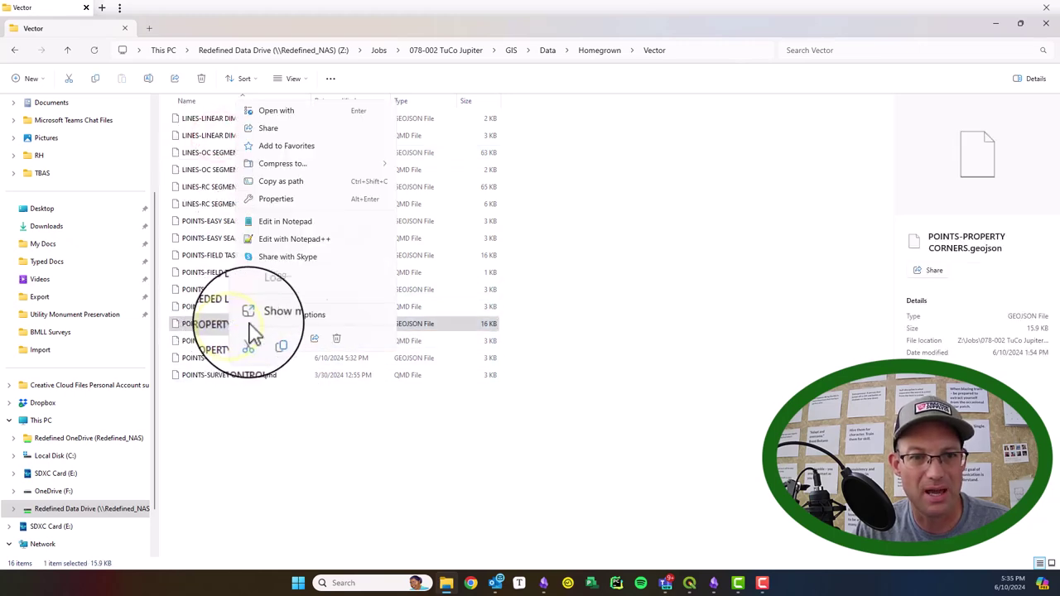
left_click(289, 442)
right_click(289, 442)
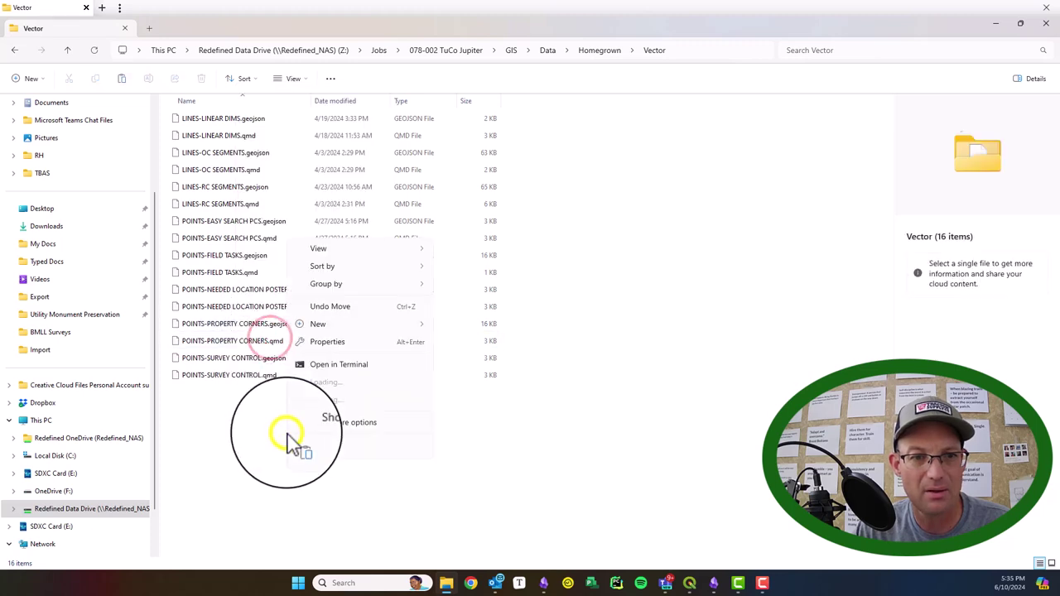
left_click(292, 454)
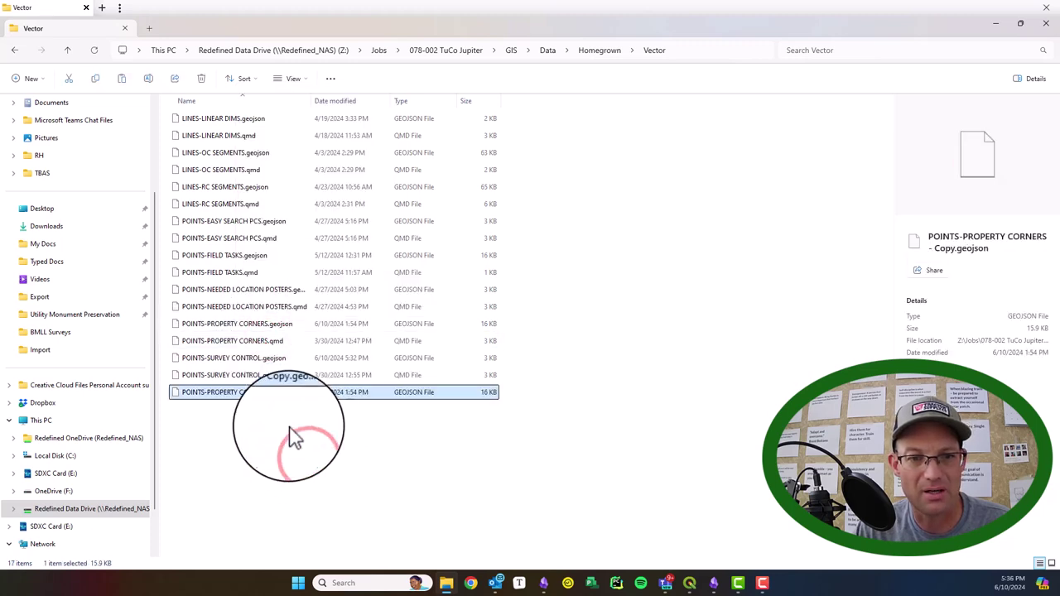
- Rename the duplicate to POINTS-PROPERTY CORNERS BU.geojson
right_click(285, 401)
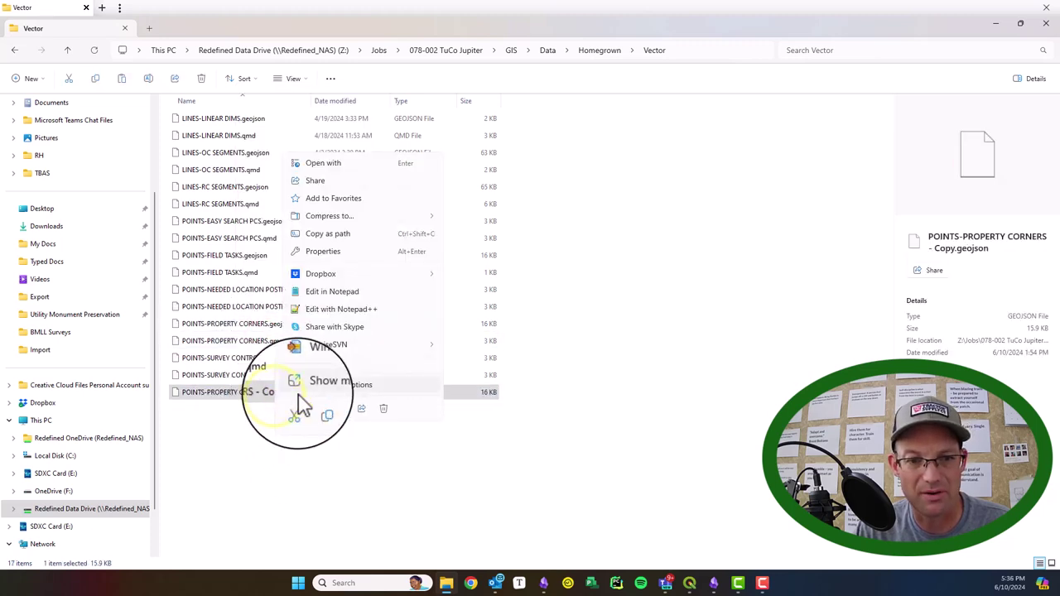
left_click(339, 413)
left_click_drag(270, 393, 300, 394)
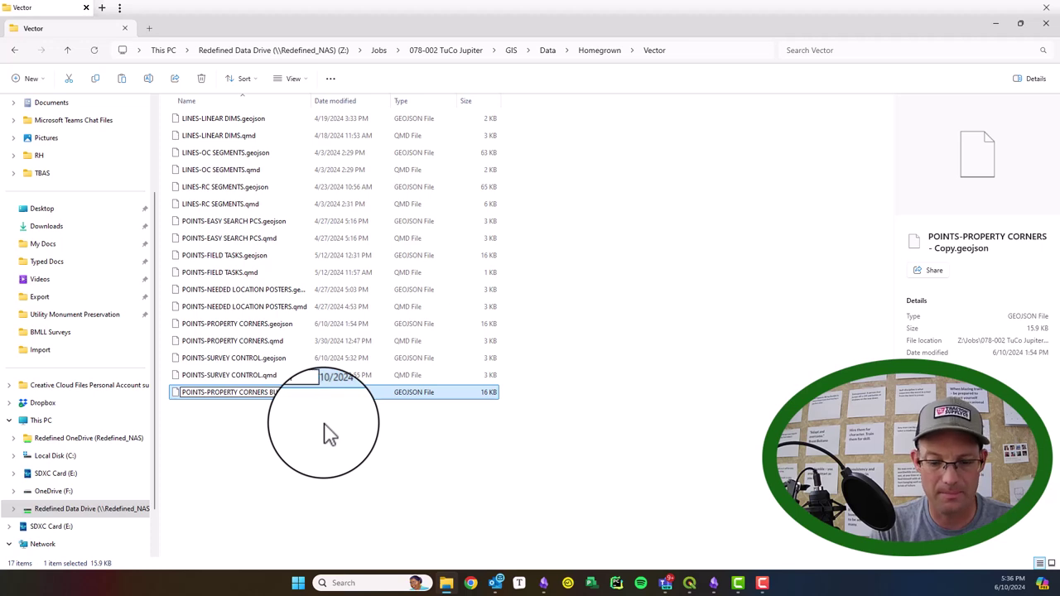
left_click(547, 525)
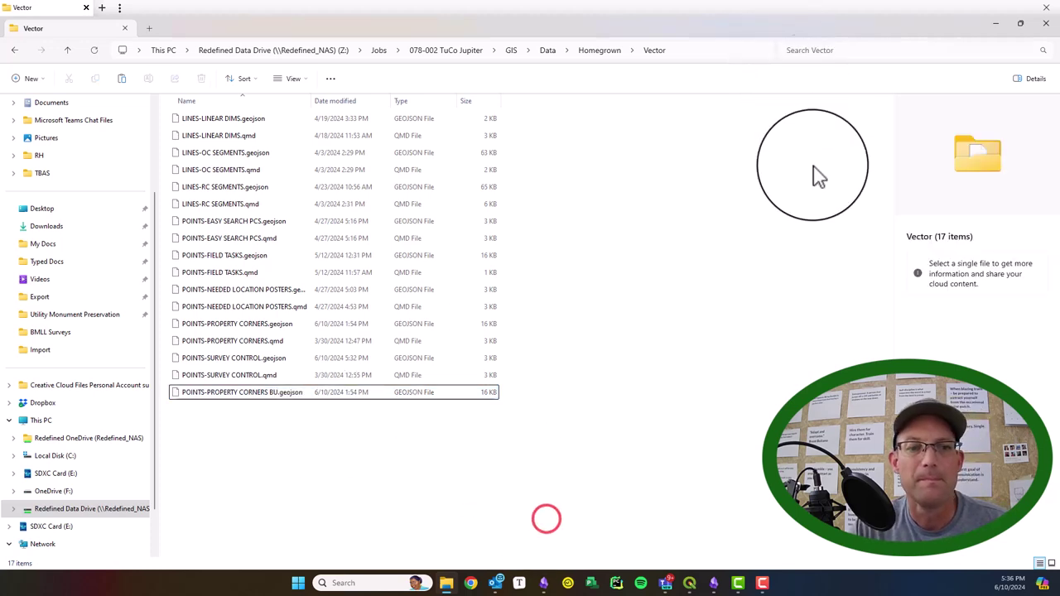
left_click(1000, 25)
left_click(609, 235)
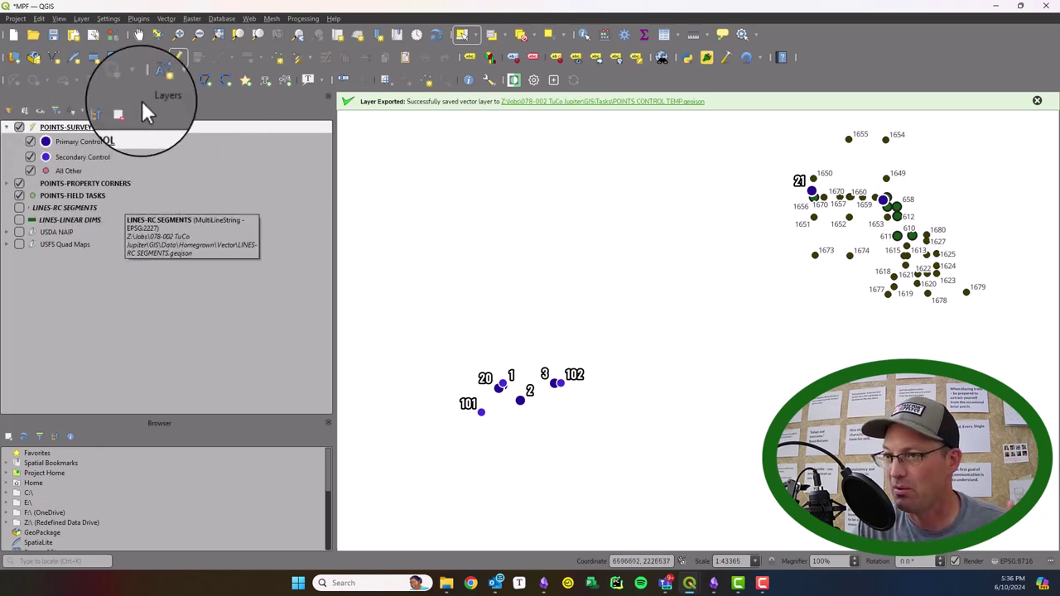
left_click(76, 19)
mouse_move(114, 63)
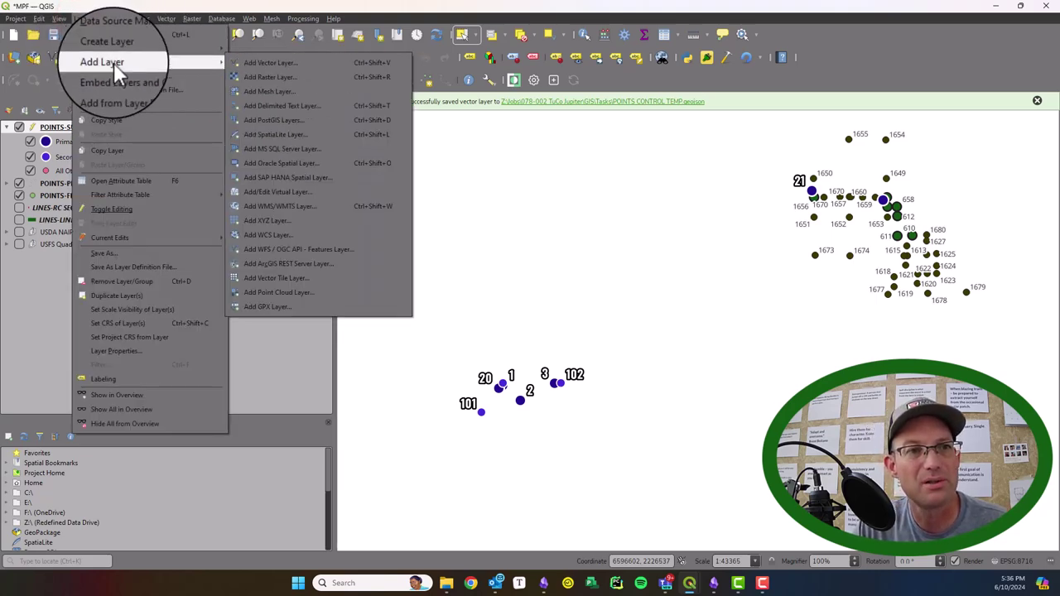
left_click(313, 106)
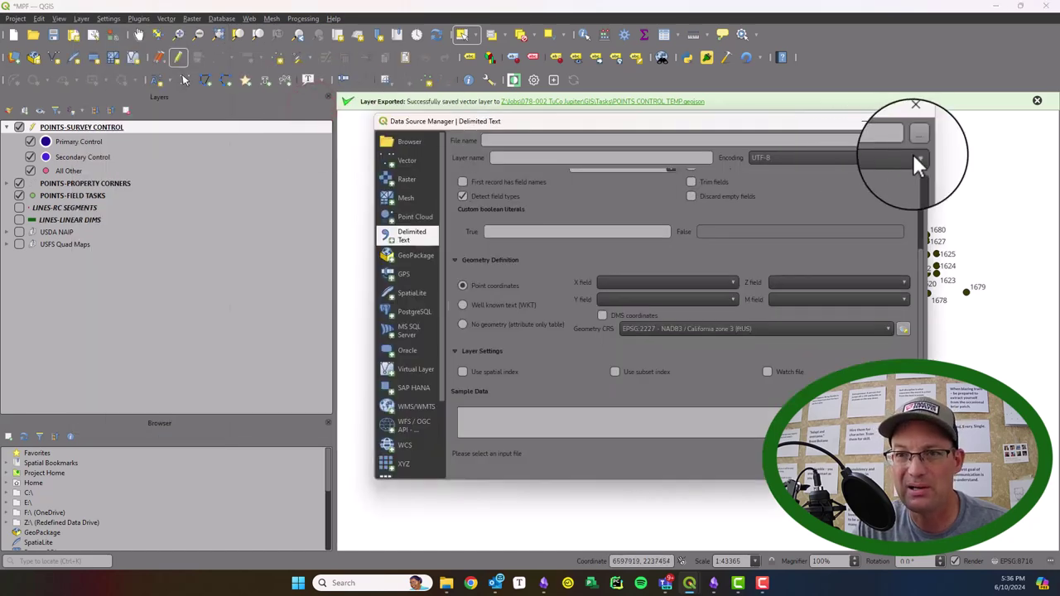
left_click(915, 144)
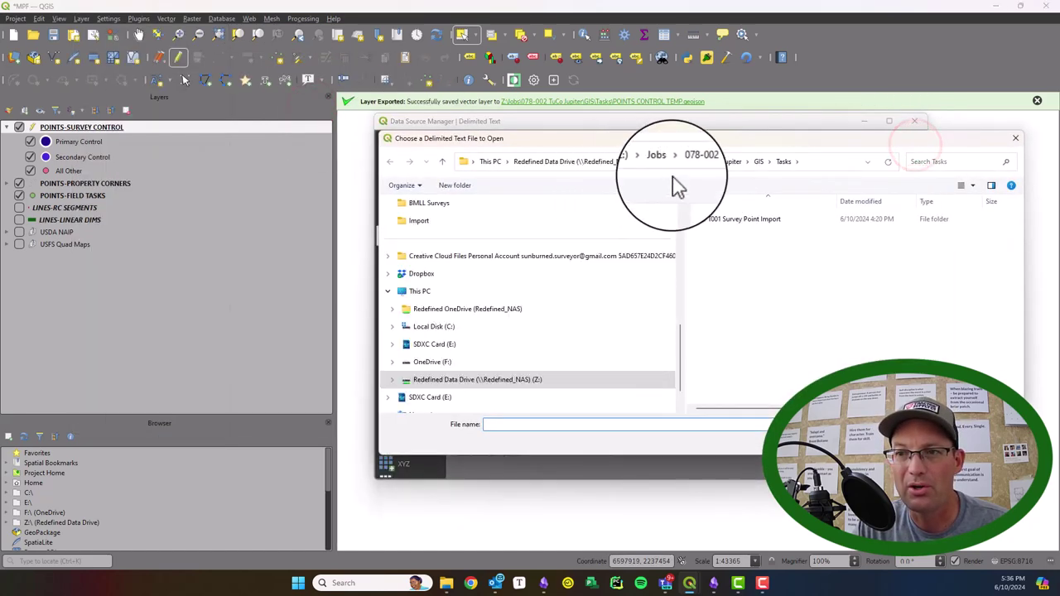
double_click(756, 219)
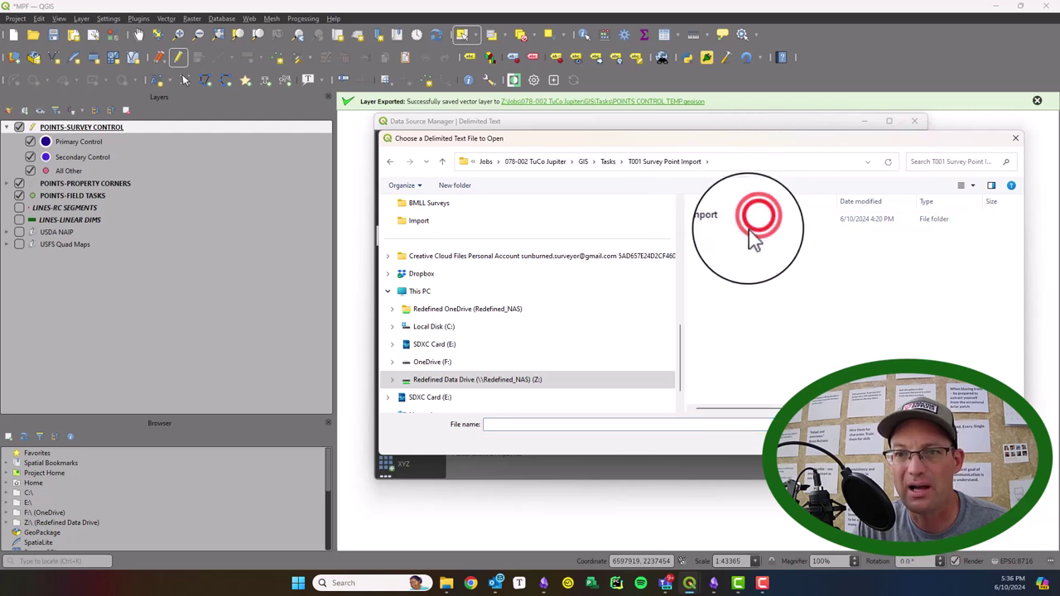
double_click(734, 219)
left_click(736, 221)
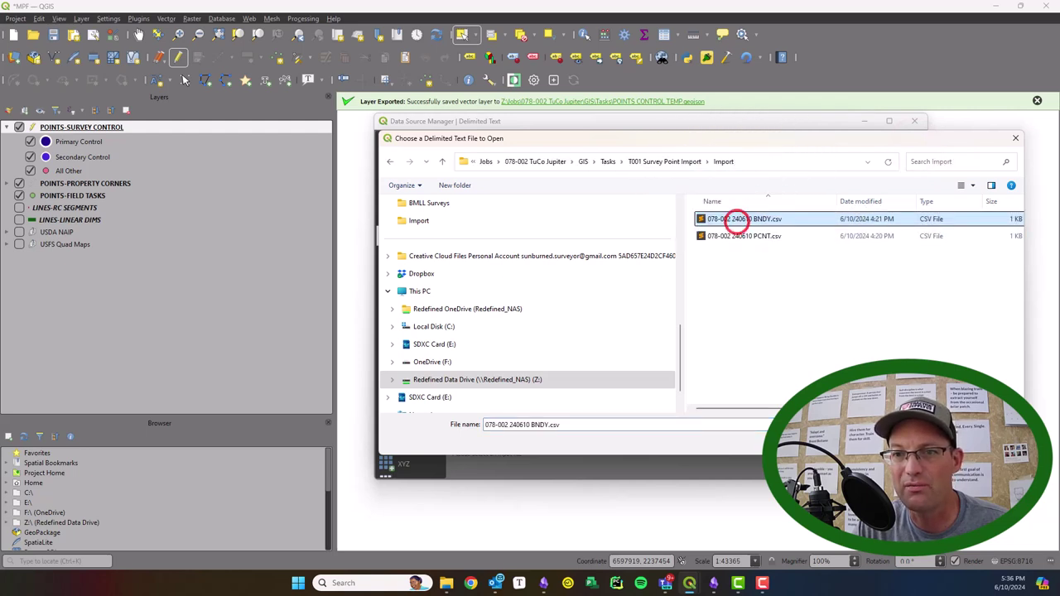
double_click(740, 218)
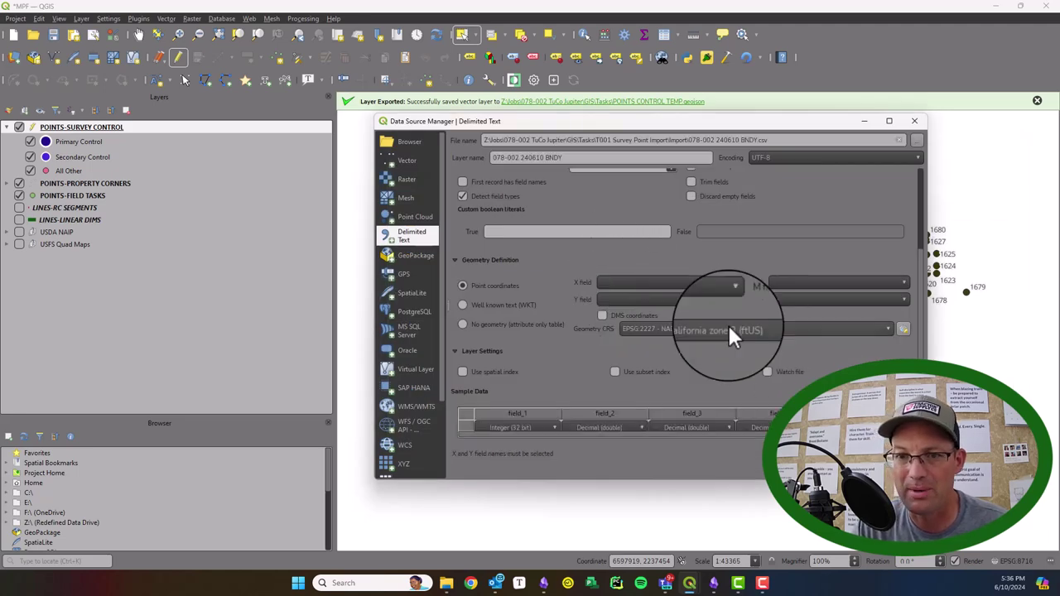
- Map X to field_3, Y to field_2 and Z to field_4
left_click(678, 281)
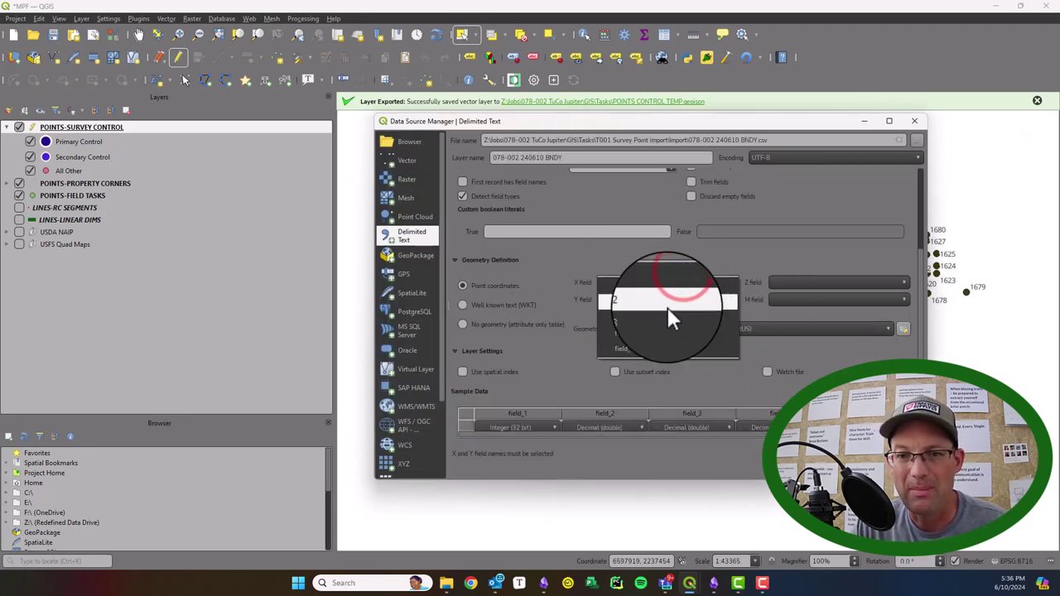
left_click(671, 322)
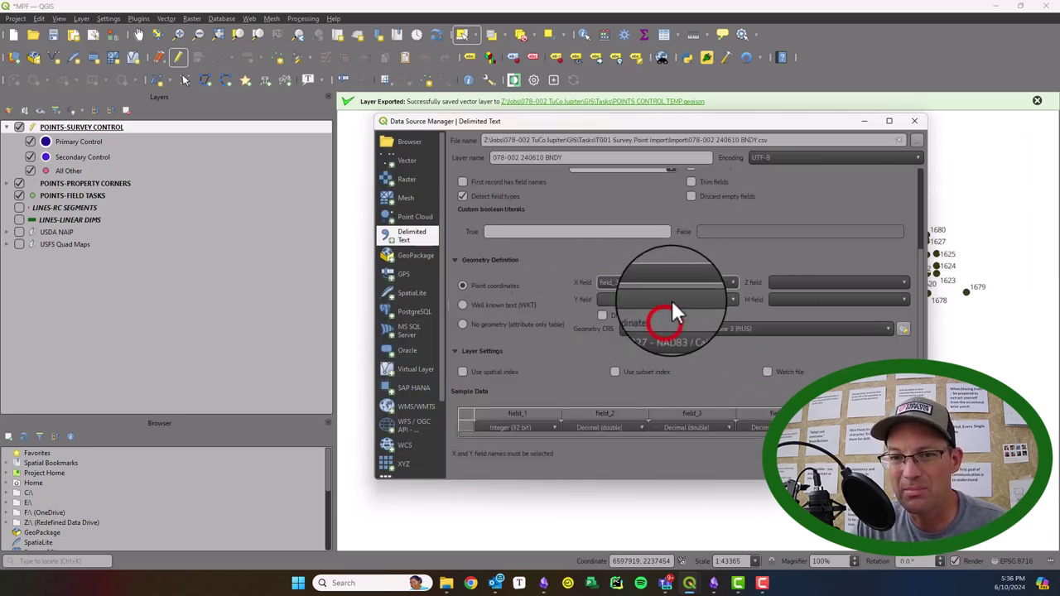
left_click(670, 298)
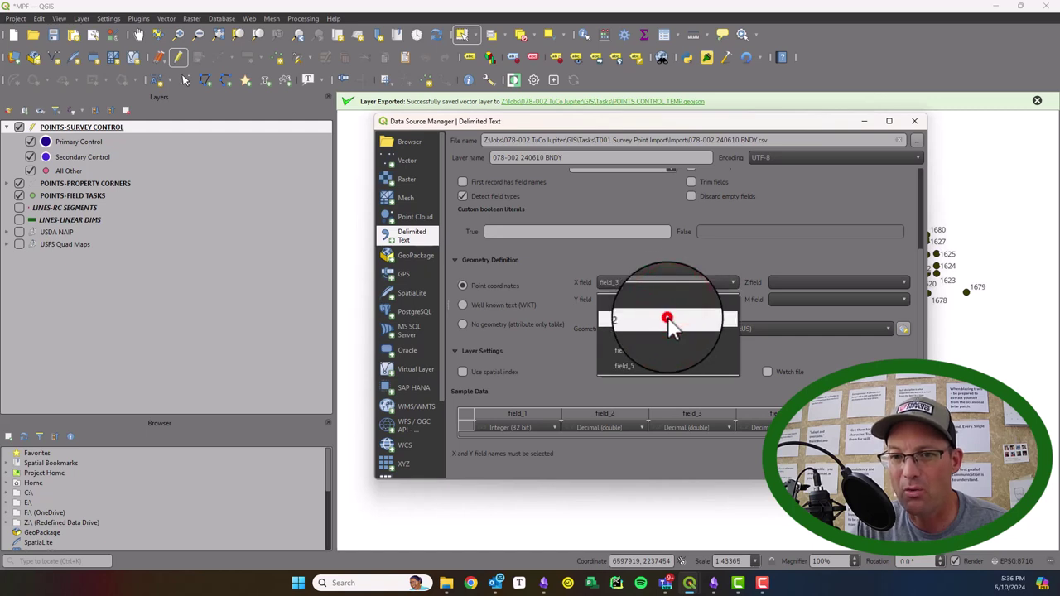
left_click(669, 323)
left_click(801, 282)
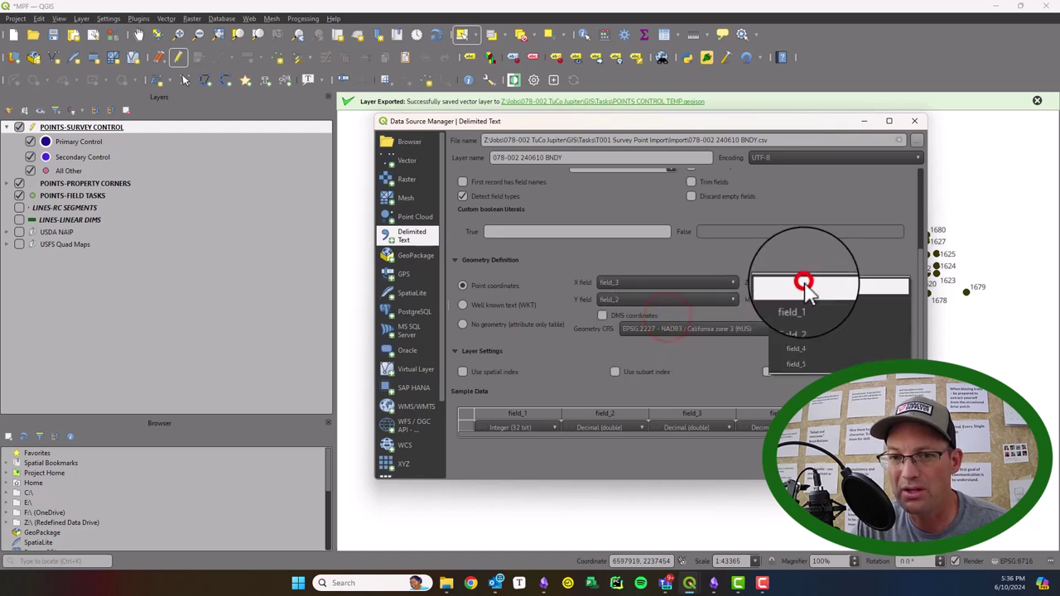
left_click(797, 355)
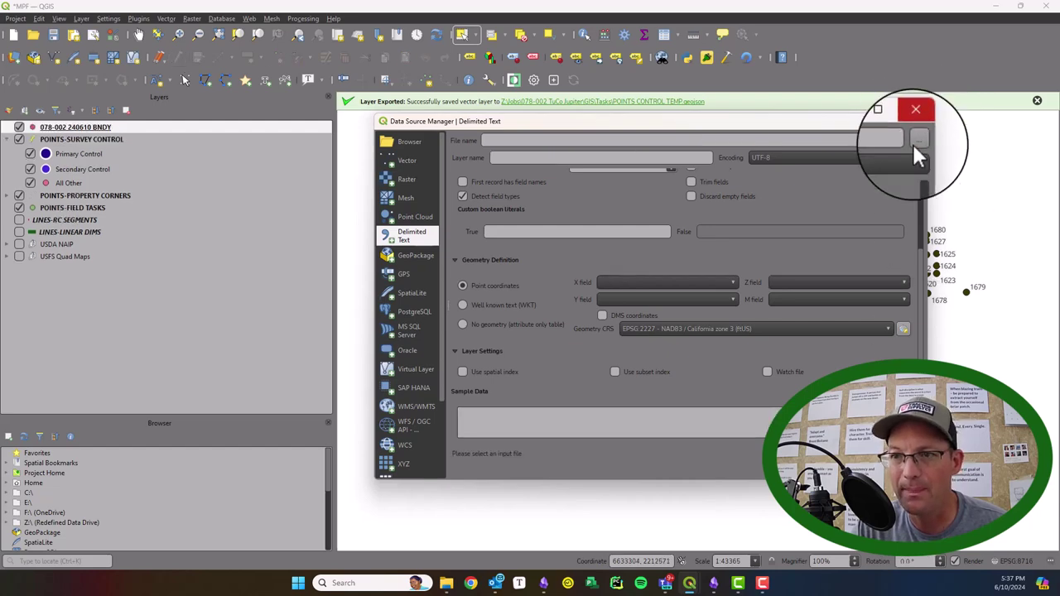
- Close the data source window and pan the map to centre the new BNDY points
left_click(908, 121)
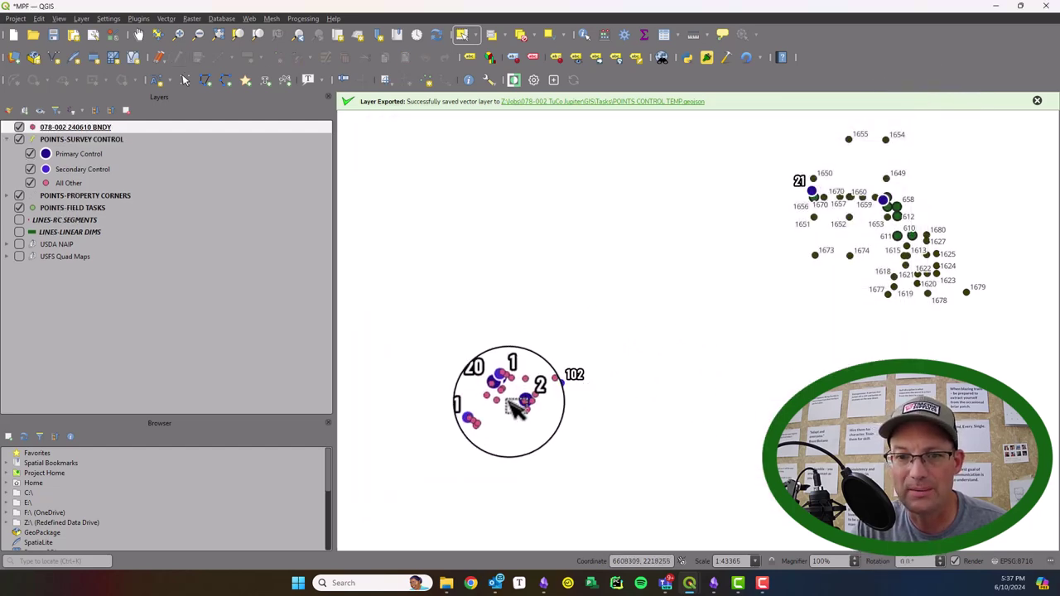
scroll(481, 408, "up", 2)
left_click_drag(502, 426, 568, 398)
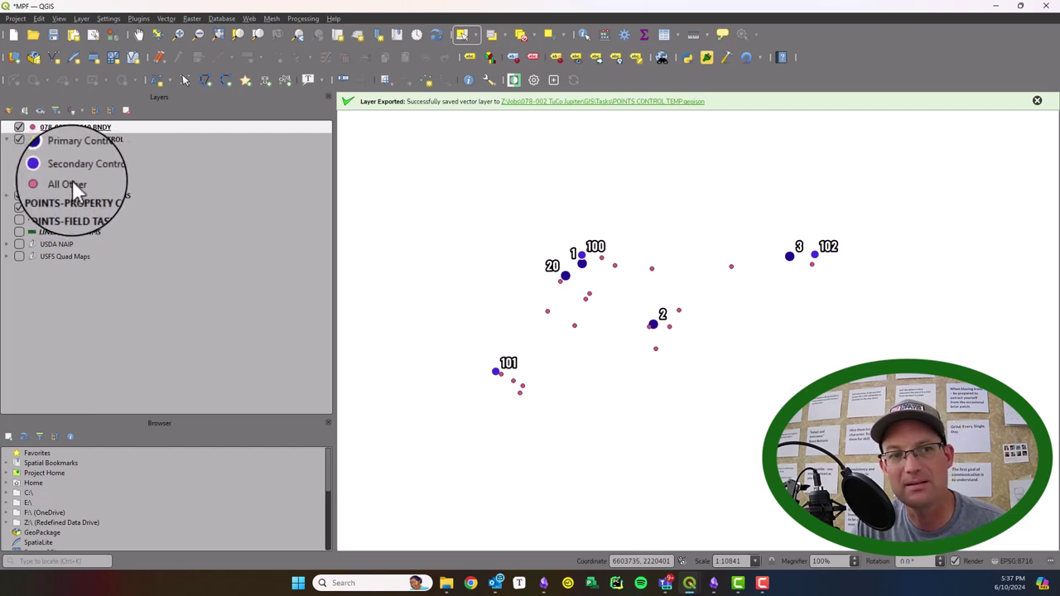
left_click(6, 139)
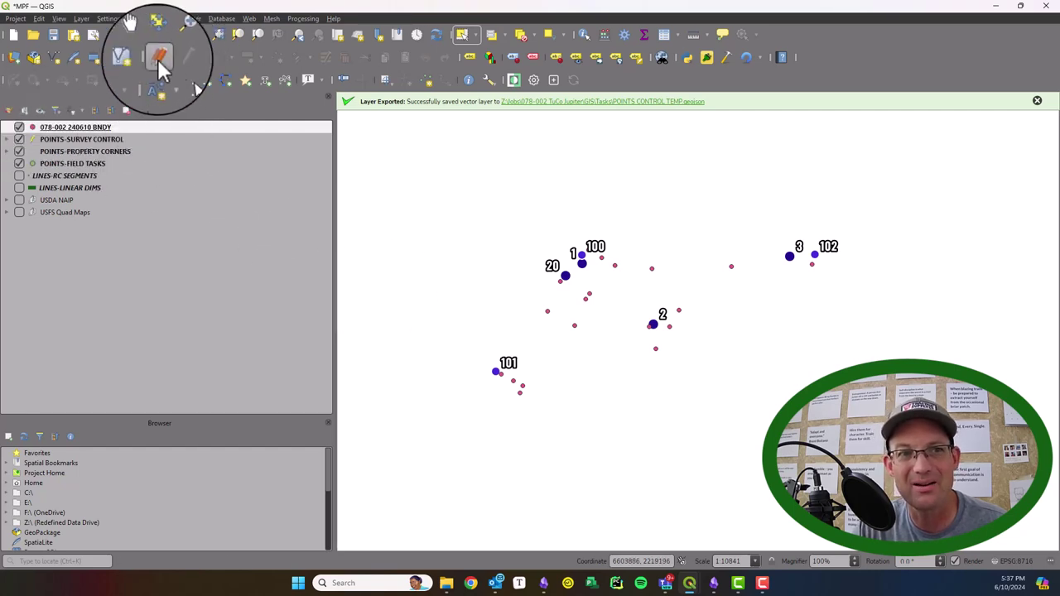
- Export the BNDY layer as POINTS-BOUNDARY TEMP.geojson in T001 Survey Point Import, adding it to the map
right_click(71, 129)
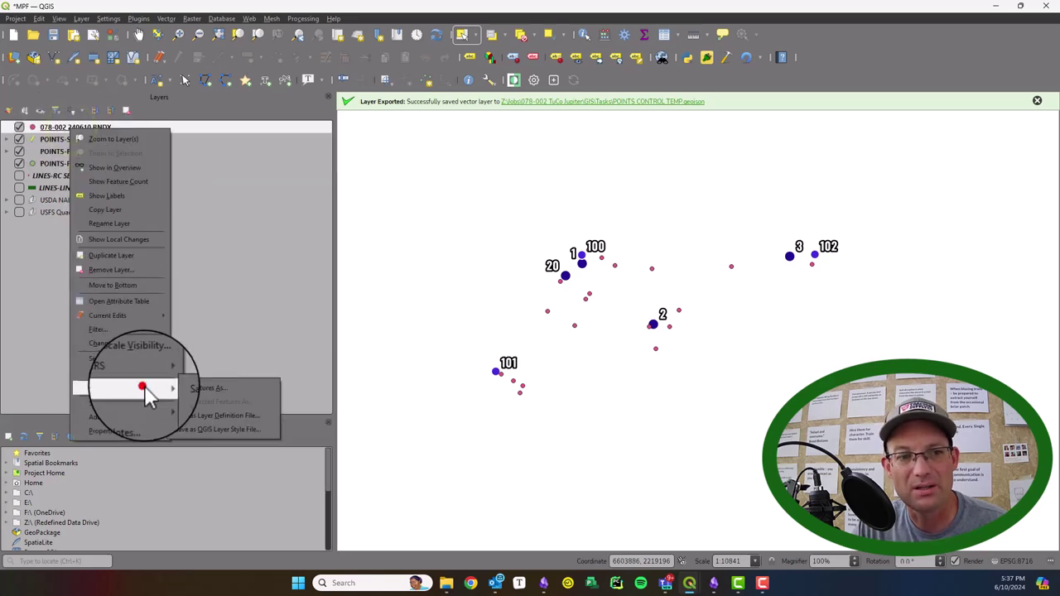
mouse_move(147, 387)
left_click(191, 389)
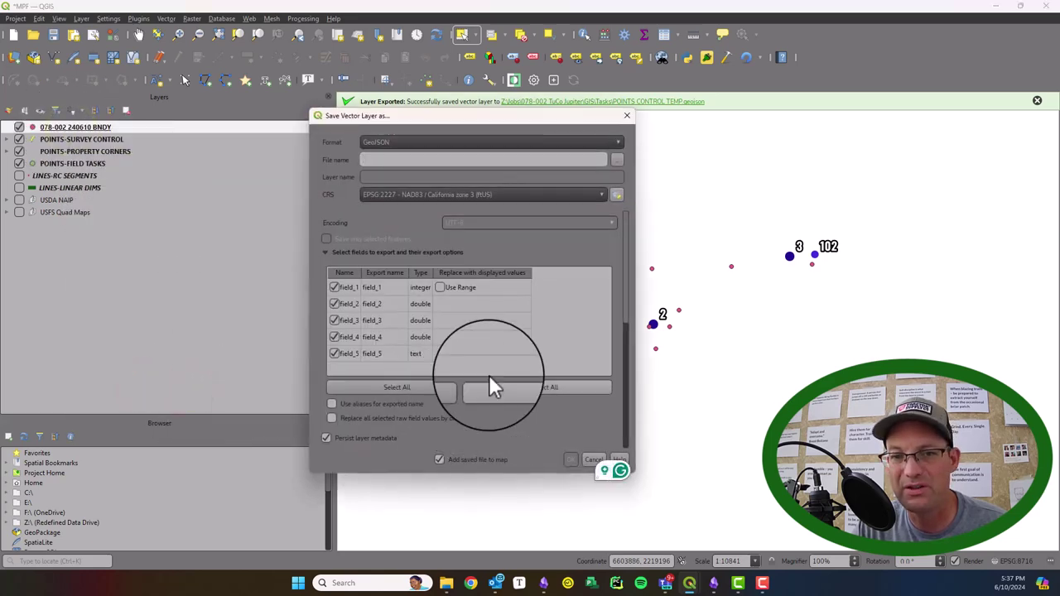
left_click(504, 159)
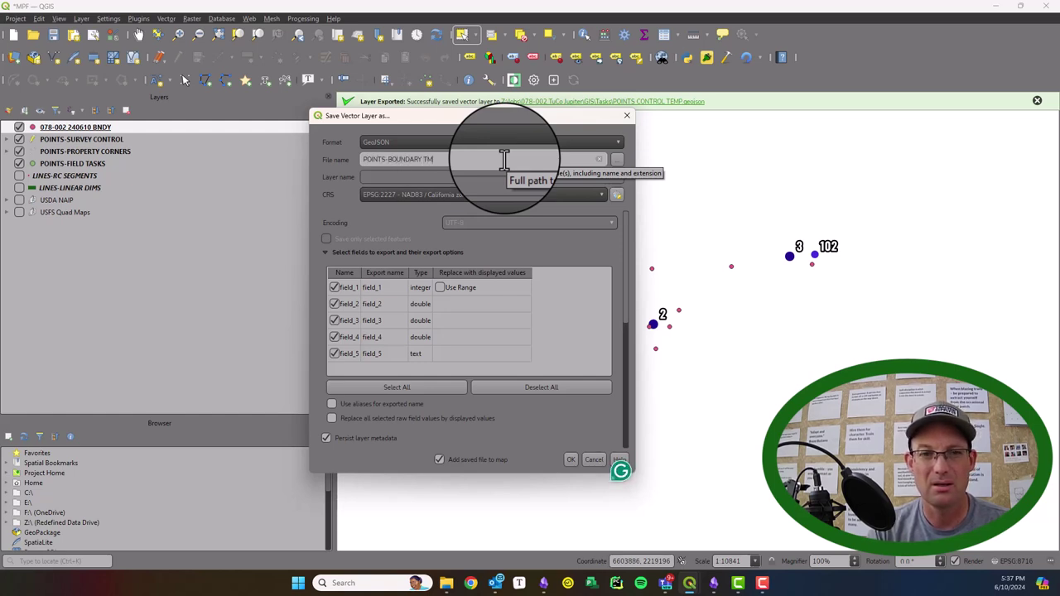
left_click(617, 159)
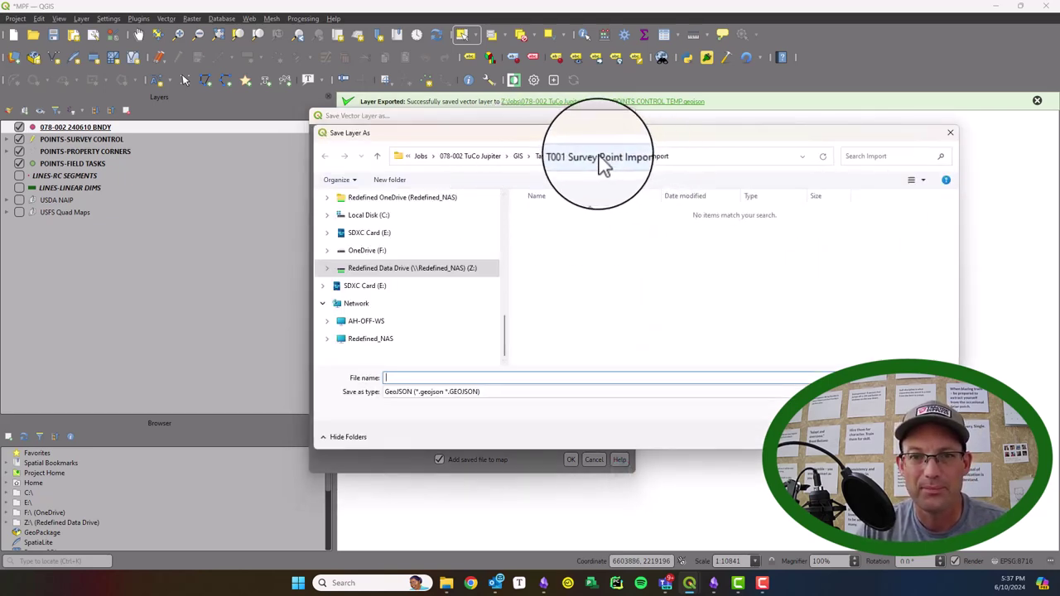
left_click(590, 158)
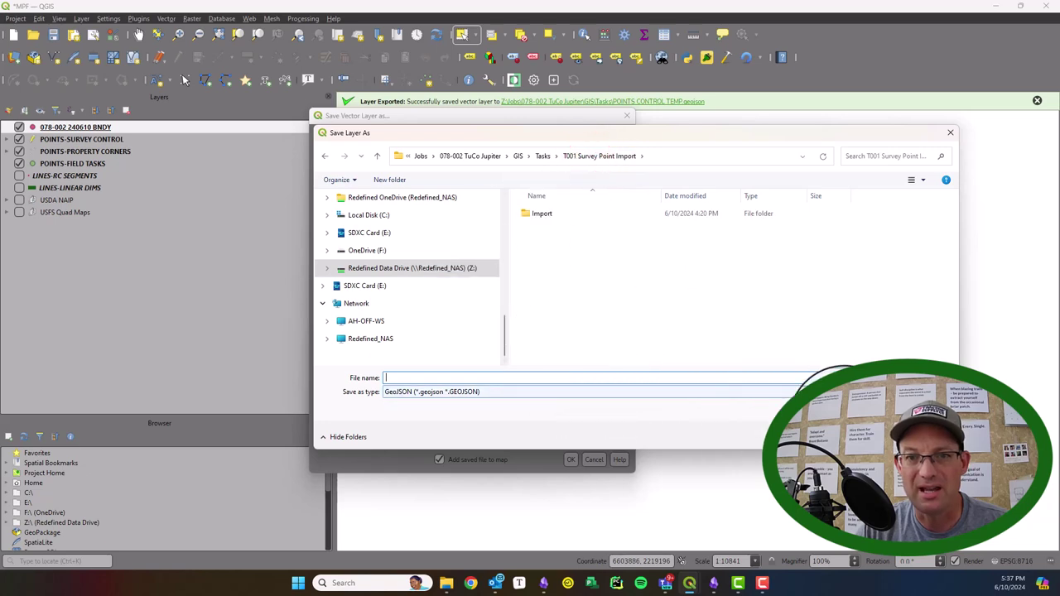
left_click(600, 379)
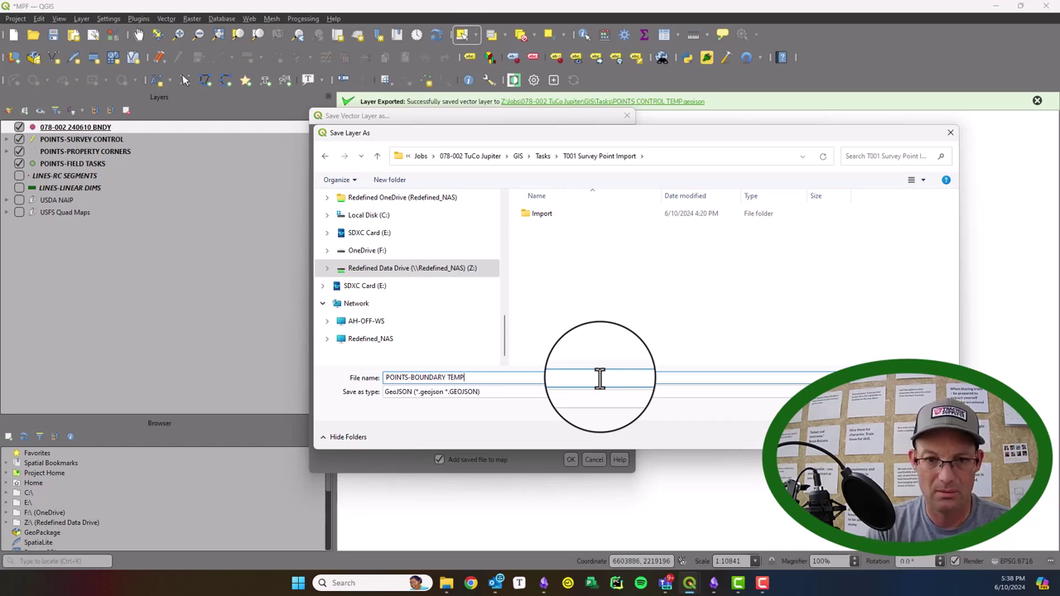
key("Return")
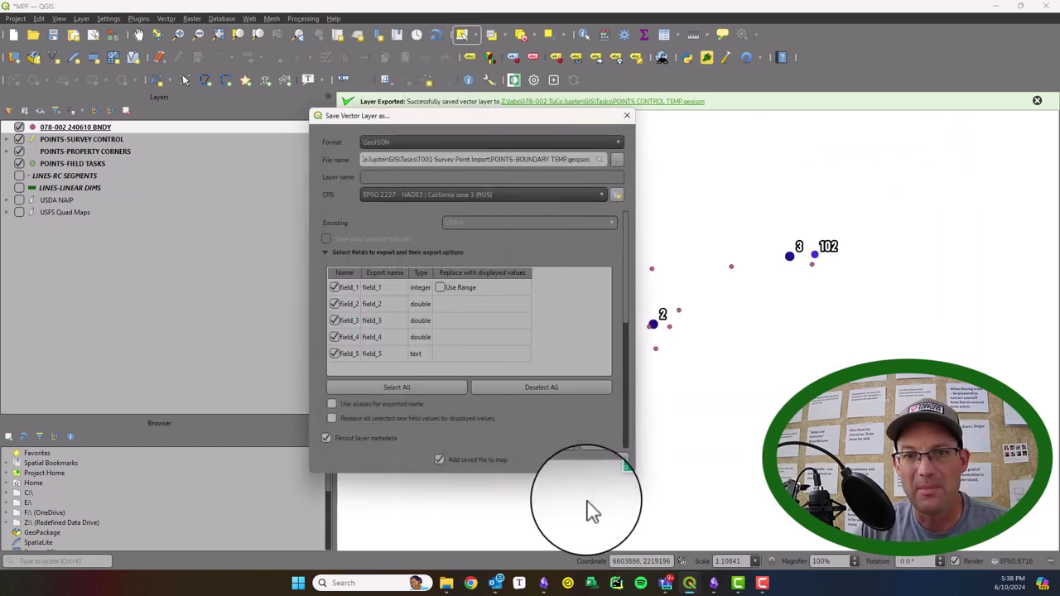
left_click(572, 465)
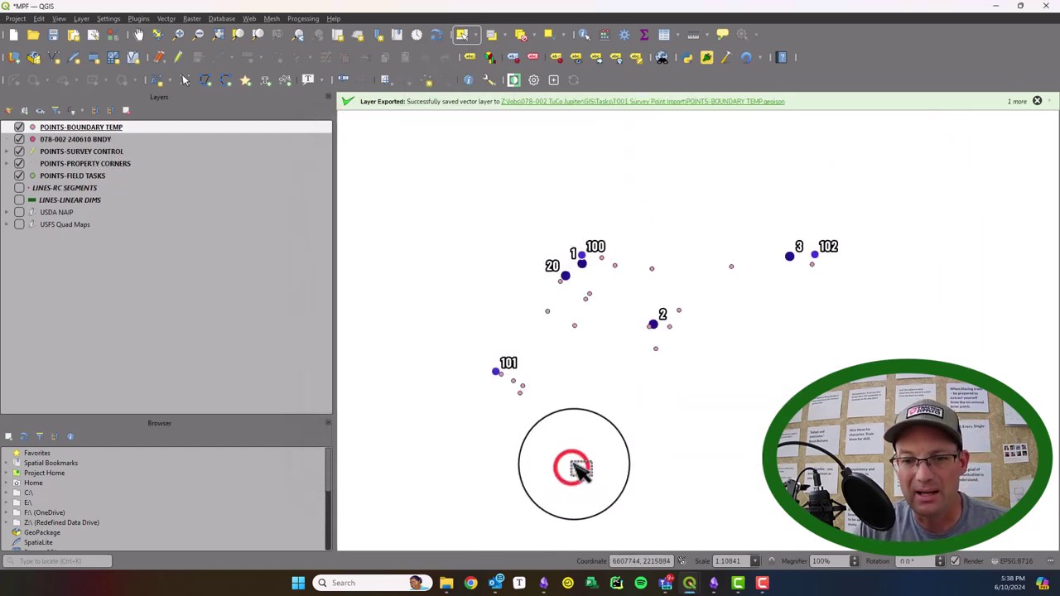
left_click(104, 139)
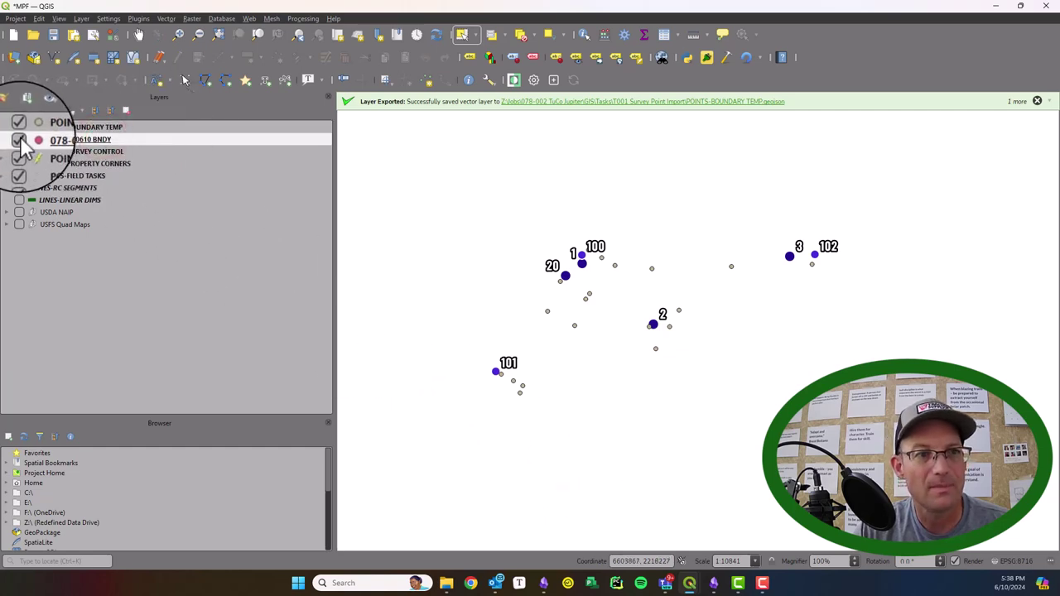
right_click(76, 139)
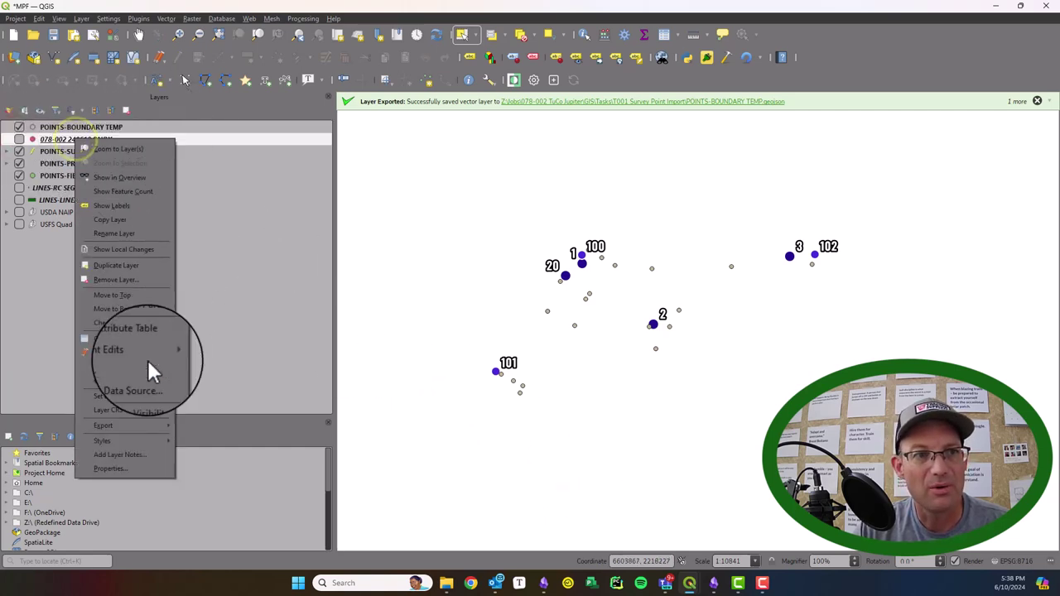
mouse_move(130, 354)
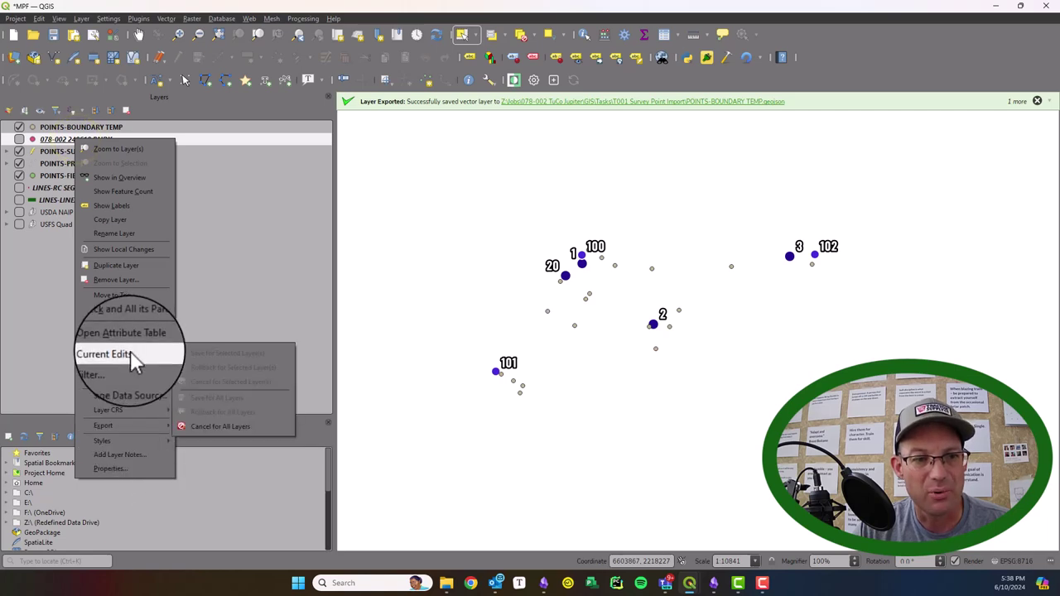
left_click(125, 280)
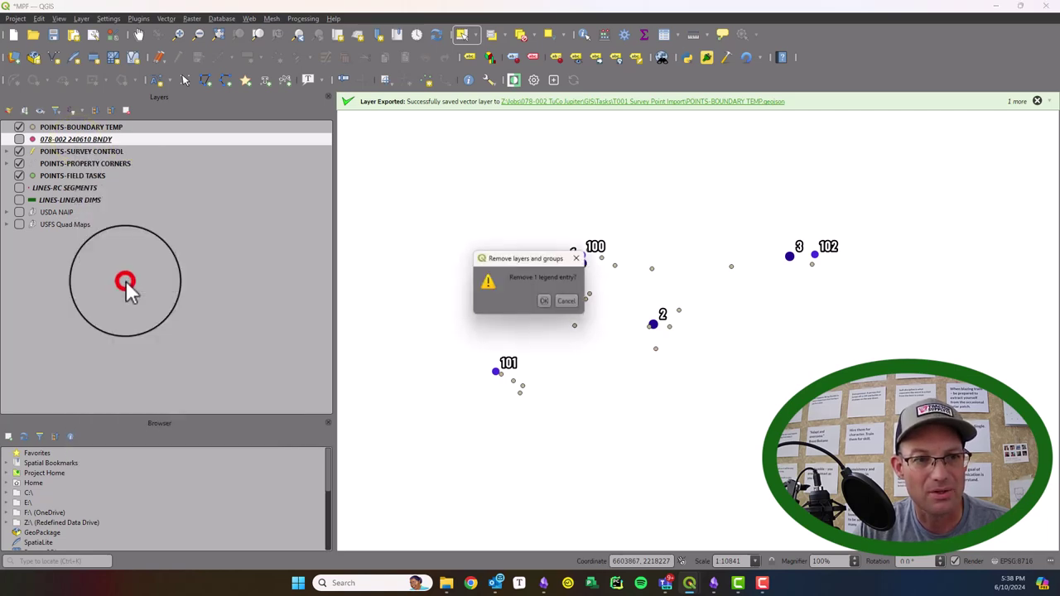
left_click(542, 301)
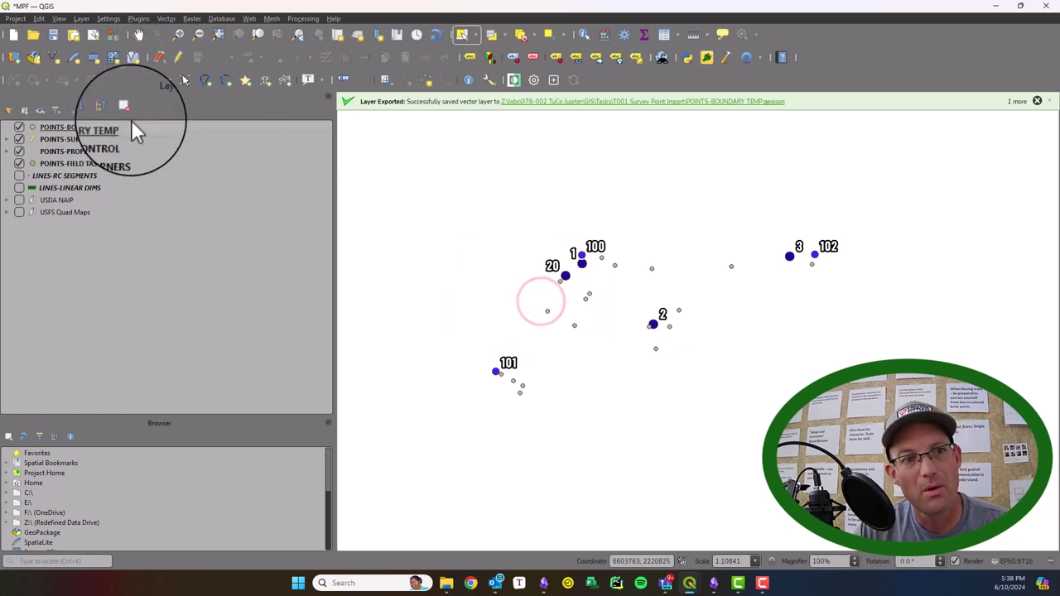
- Turn on editing for POINTS-BOUNDARY TEMP and select the POINTS-SURVEY CONTROL layer
left_click(180, 57)
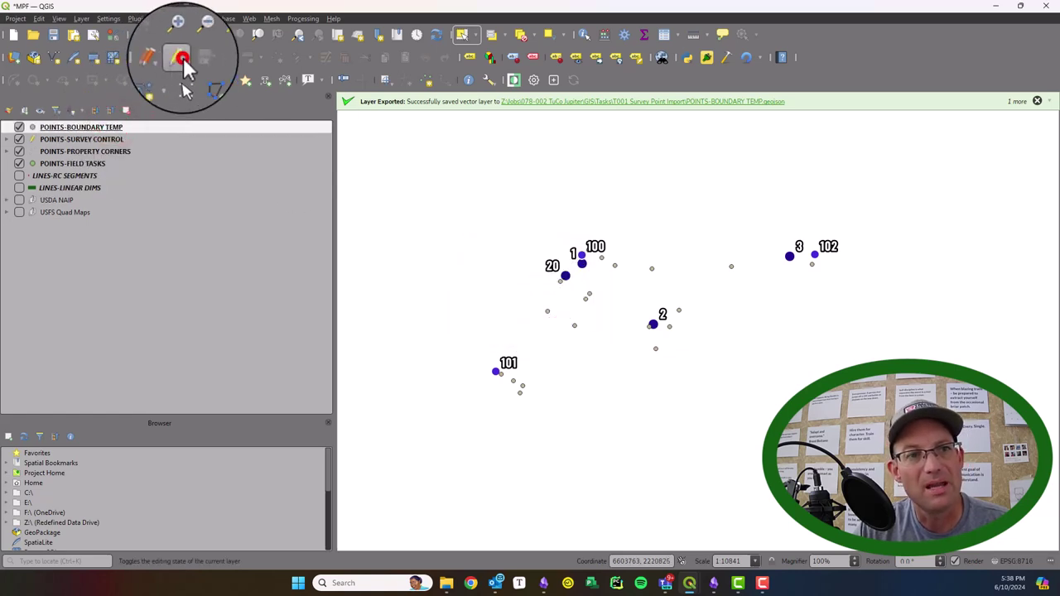
right_click(104, 128)
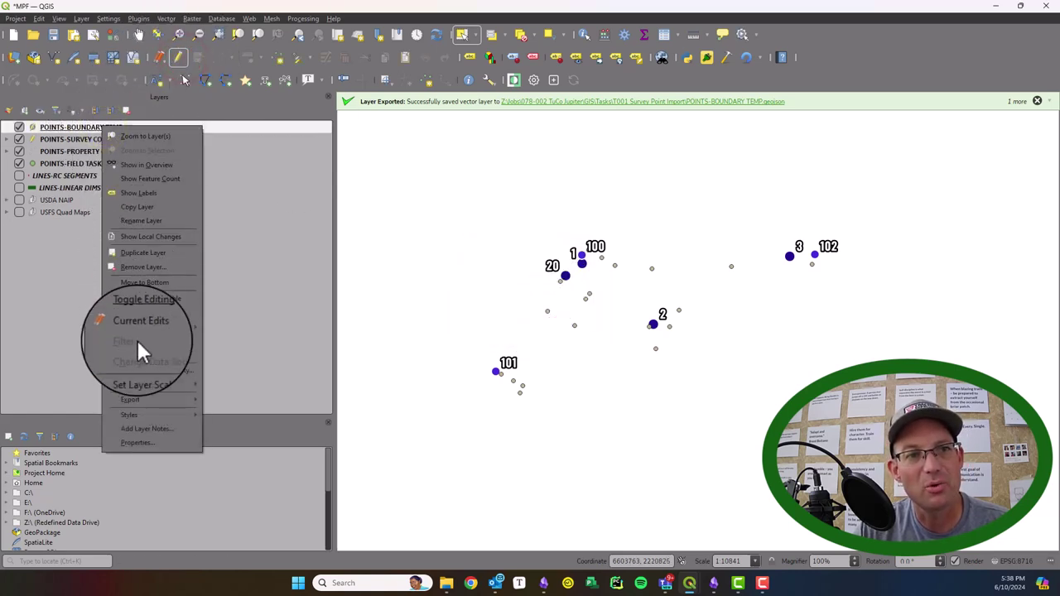
left_click(254, 299)
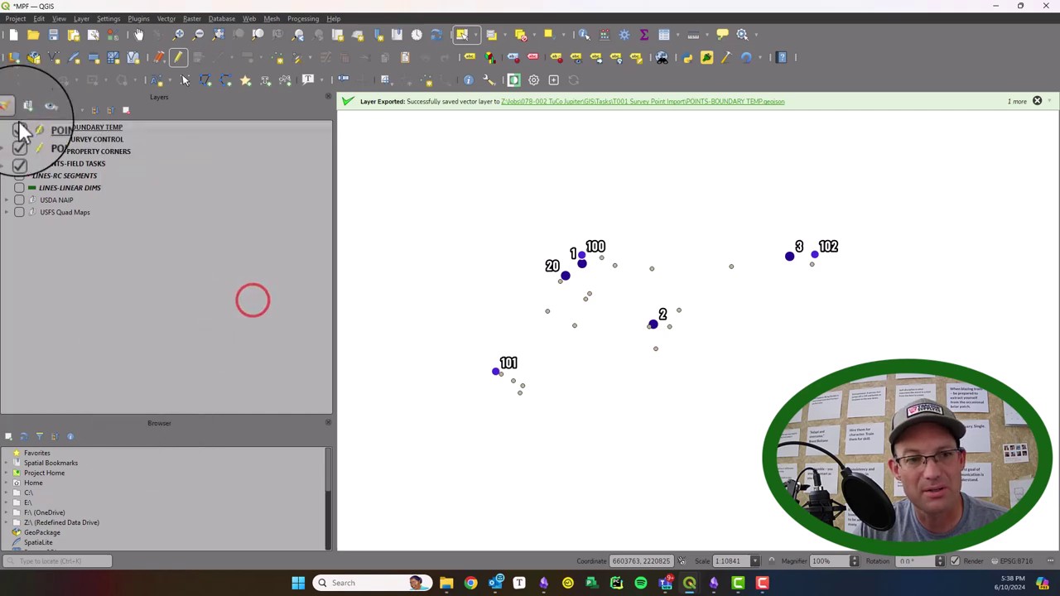
left_click(52, 139)
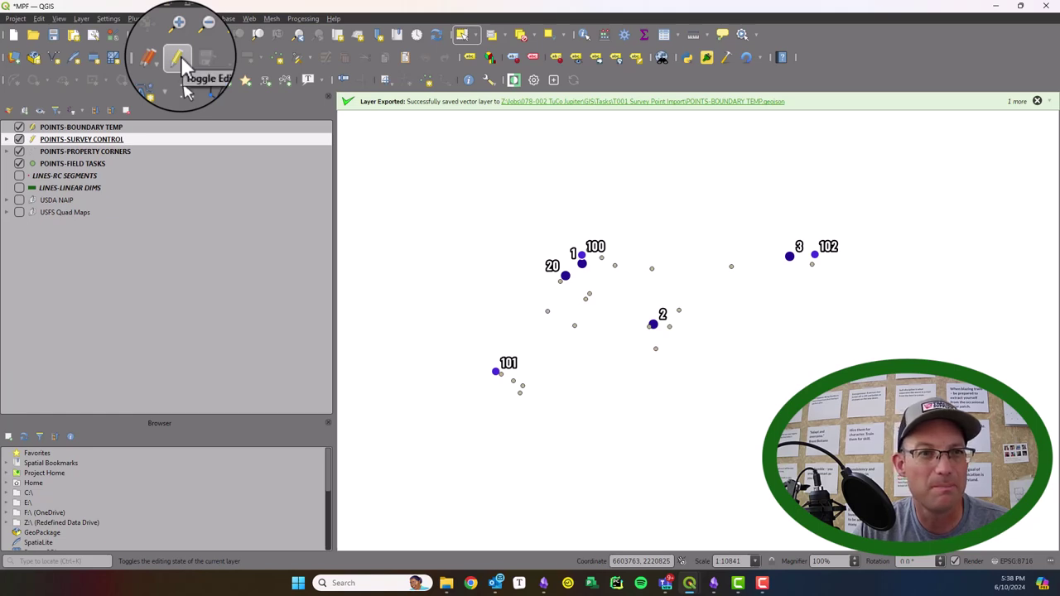
- Stop editing POINTS-SURVEY CONTROL and review POINTS-PROPERTY CORNERS' nine fields, Point Number through Found Description
left_click(180, 56)
left_click(108, 151)
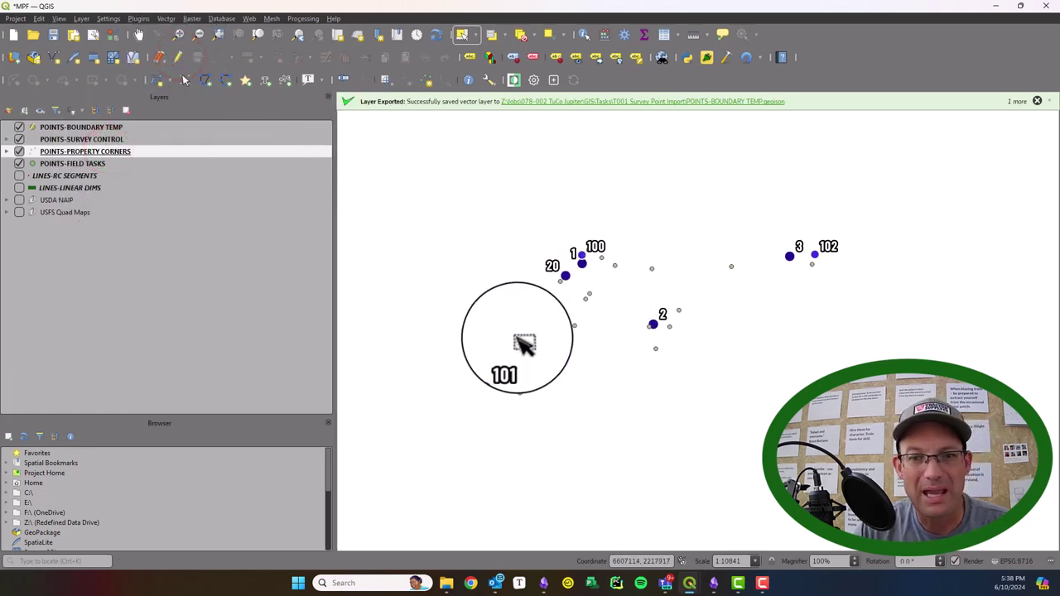
right_click(108, 151)
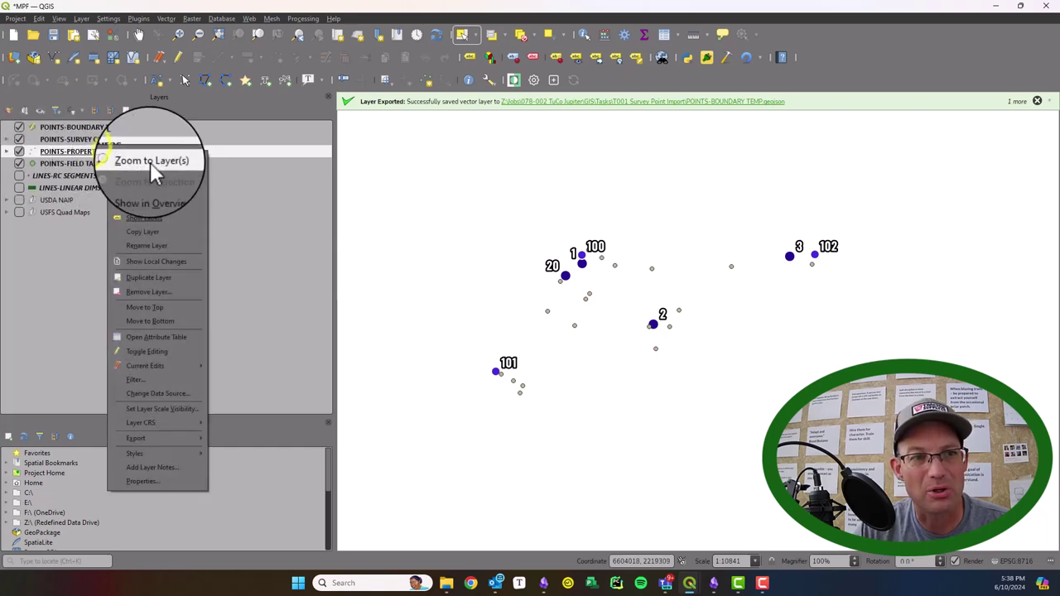
left_click(149, 483)
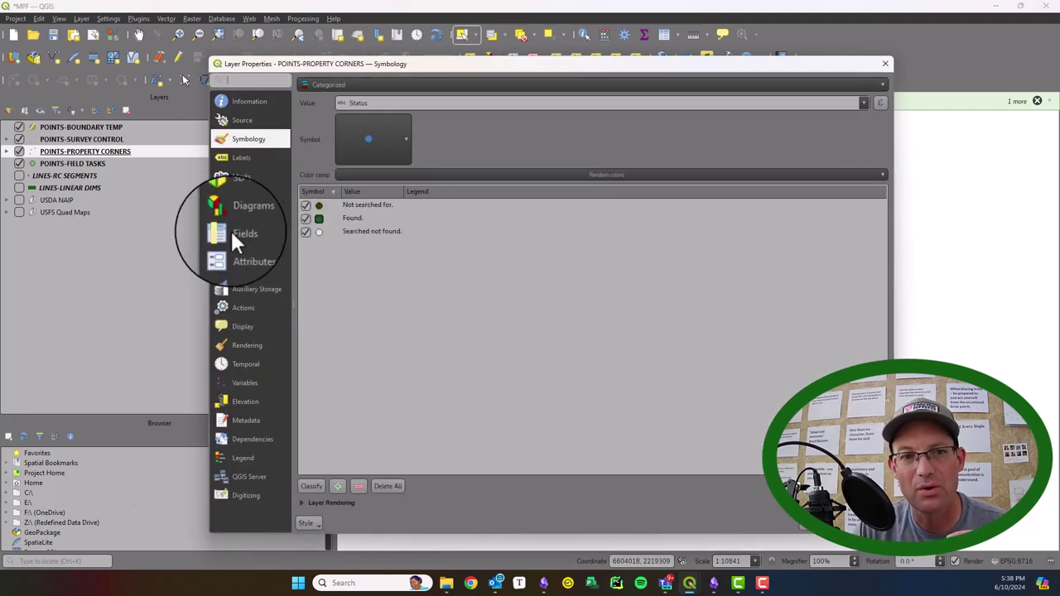
left_click(237, 233)
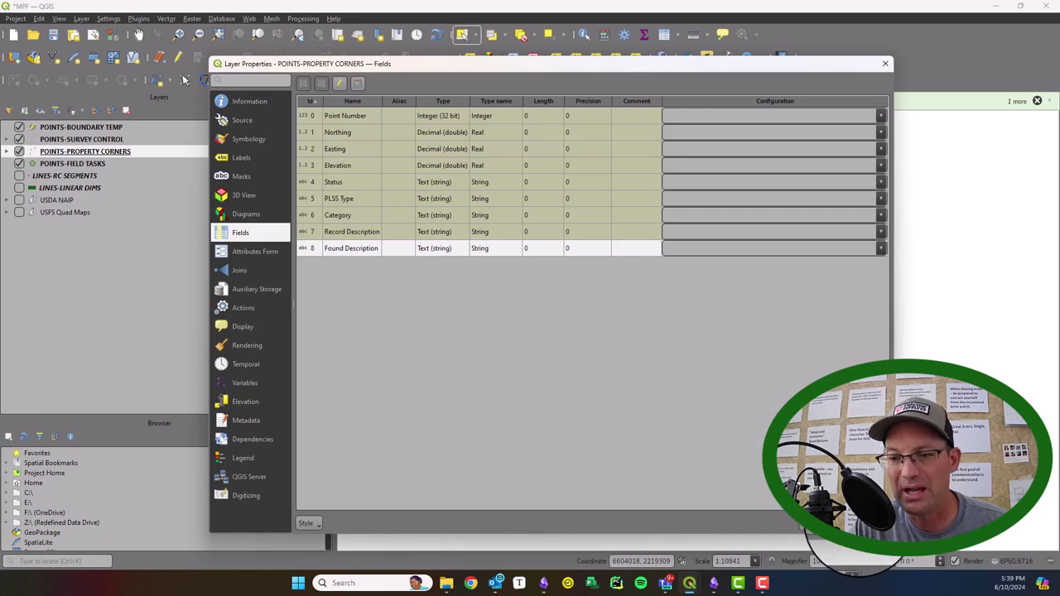
left_click(811, 537)
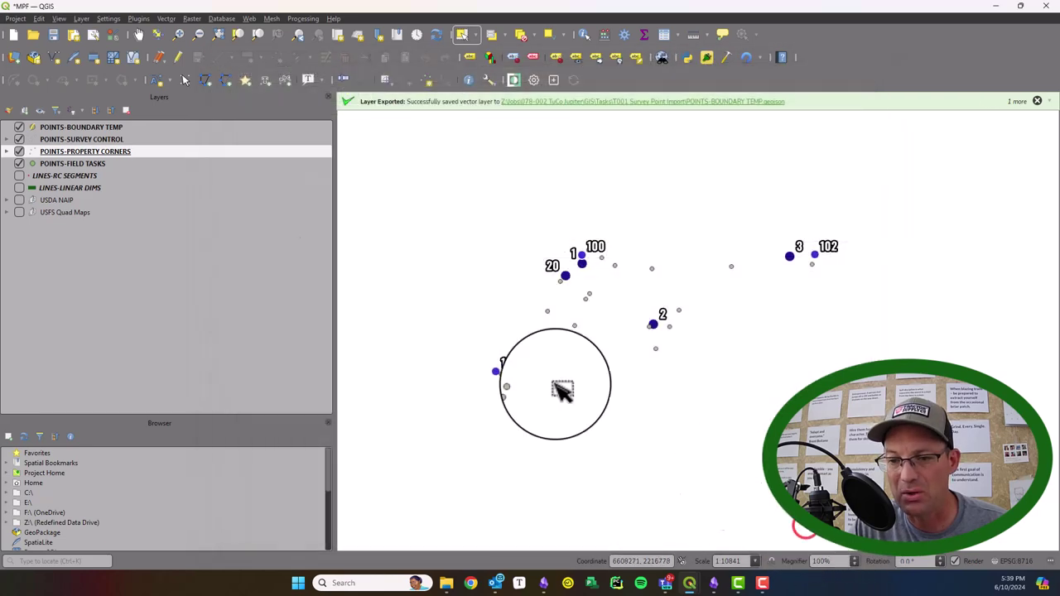
- Open POINTS-BOUNDARY TEMP's field list and rename field_2 to Northing
left_click(90, 139)
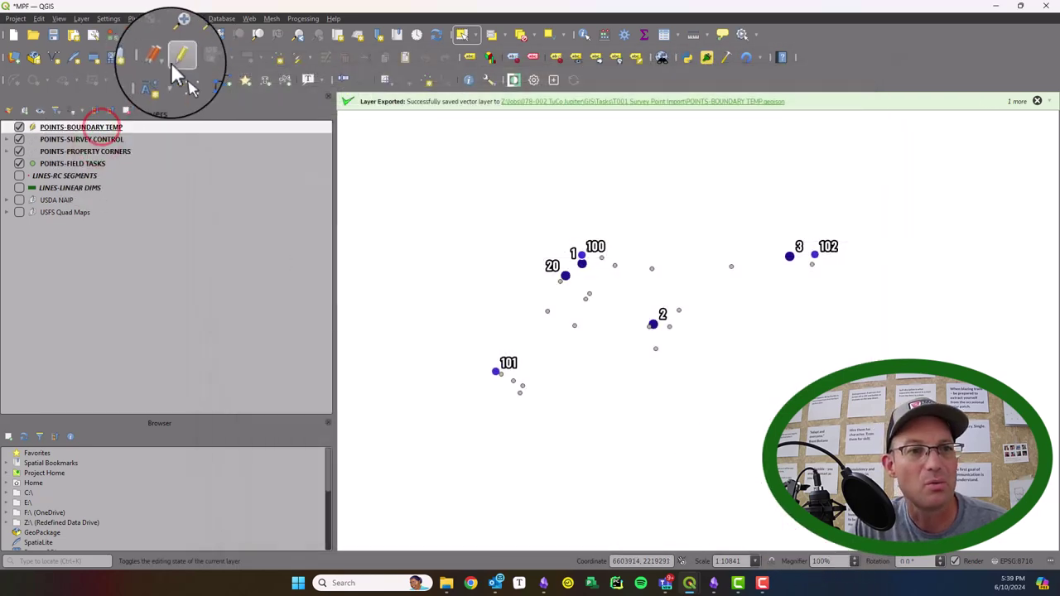
right_click(141, 125)
left_click(208, 443)
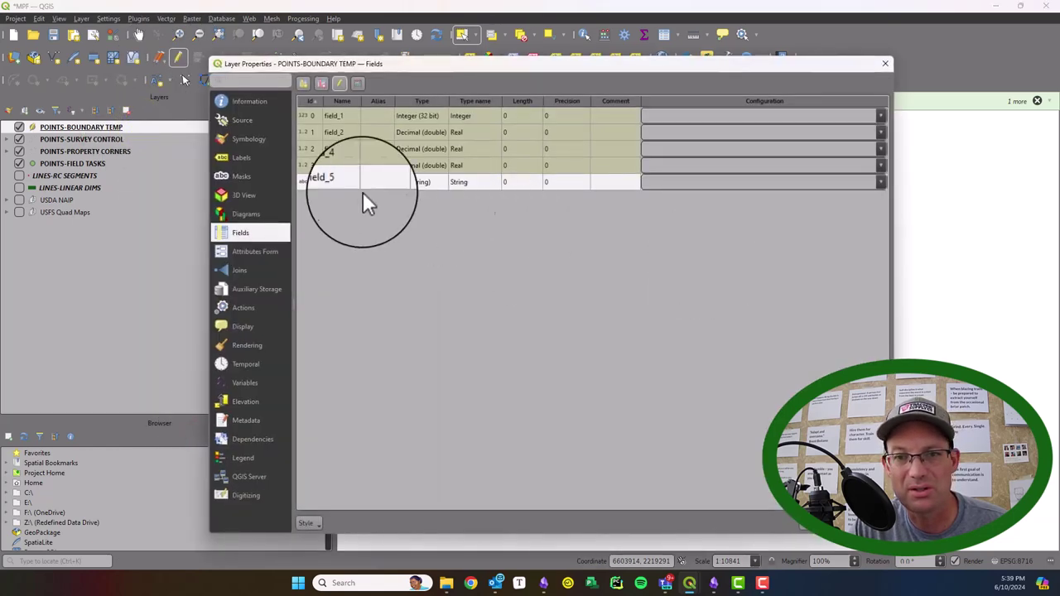
left_click(348, 117)
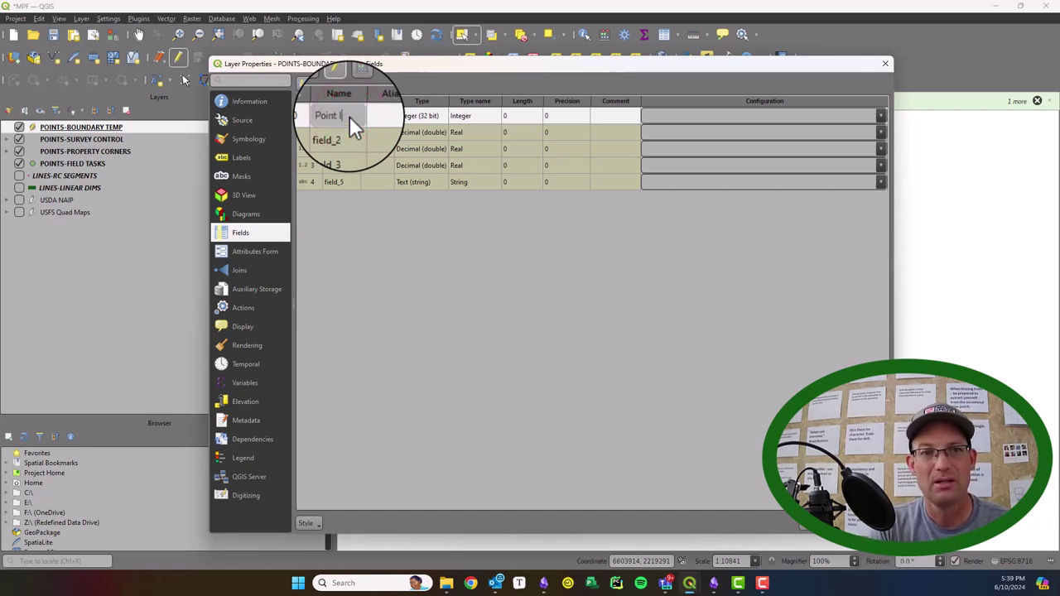
key("Return")
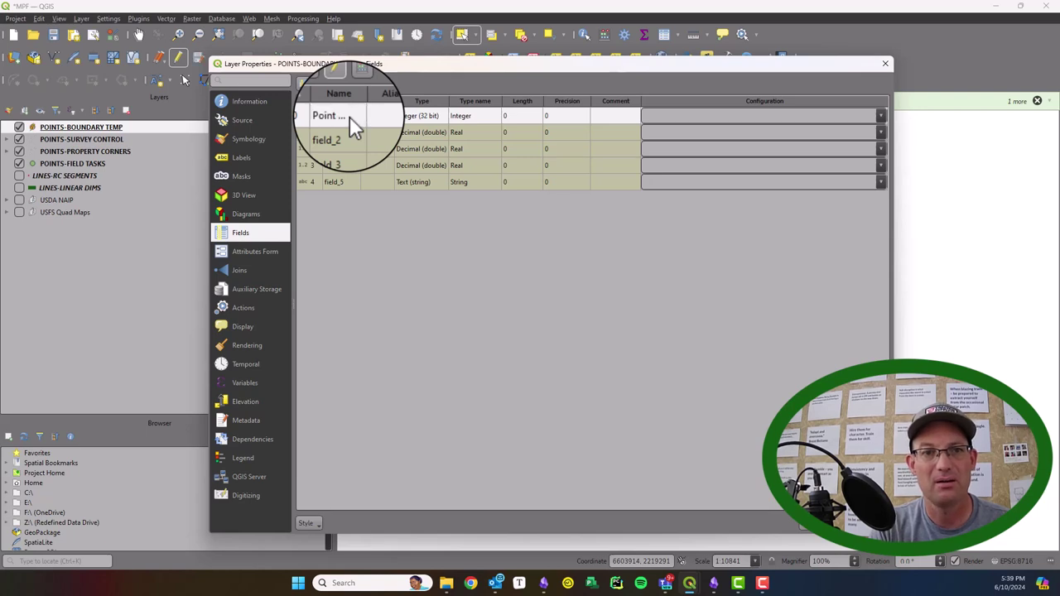
double_click(355, 133)
type("No")
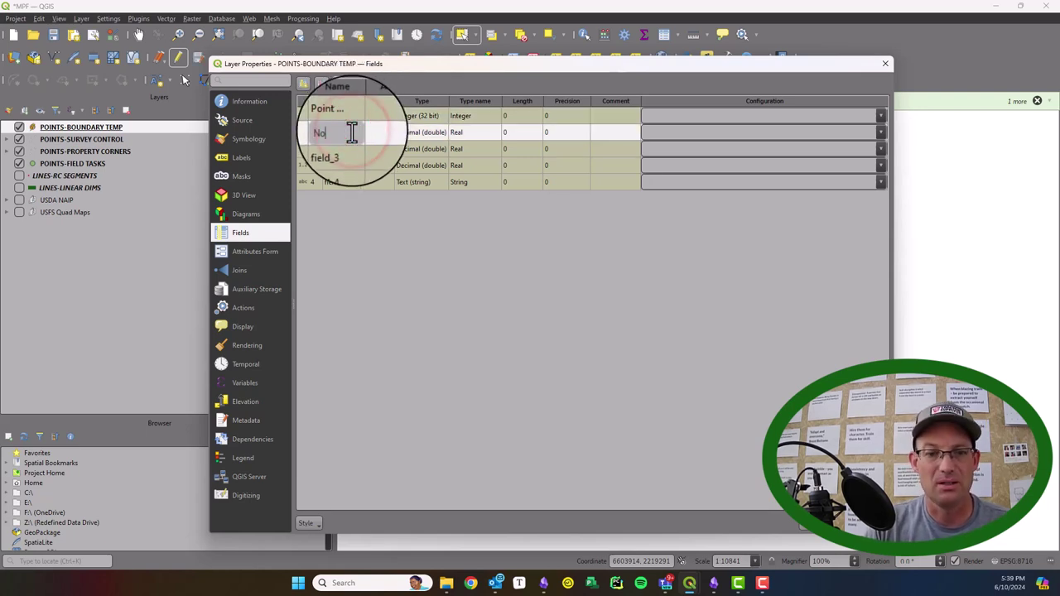
type("rthing")
left_click(357, 148)
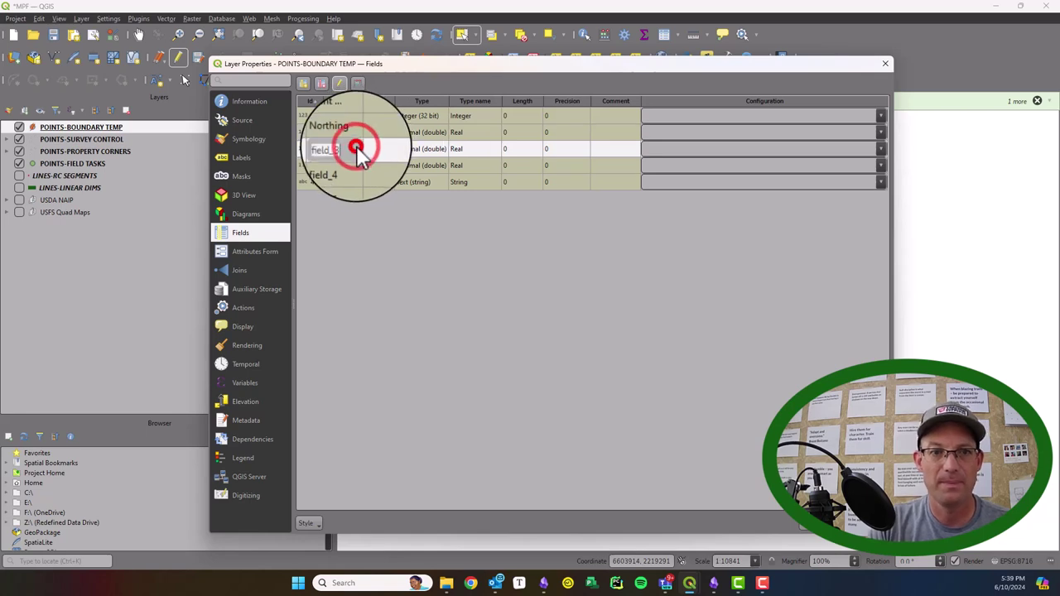
- Rename the remaining fields Easting, Elevation and Record Description, then apply the changes
type("Easting")
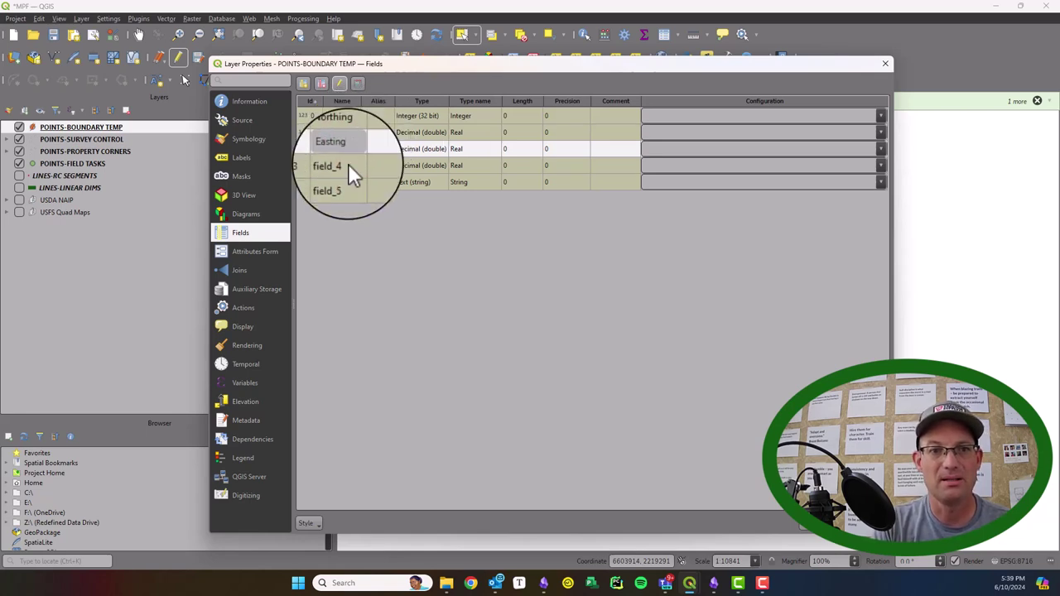
double_click(348, 163)
type("Eleva")
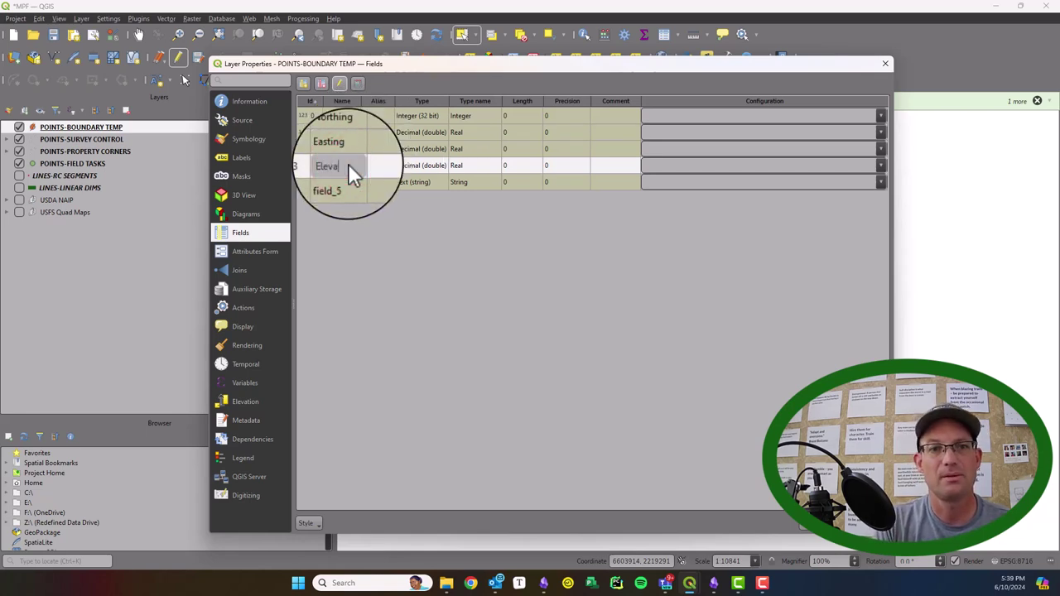
type("tion")
key("Return")
double_click(351, 181)
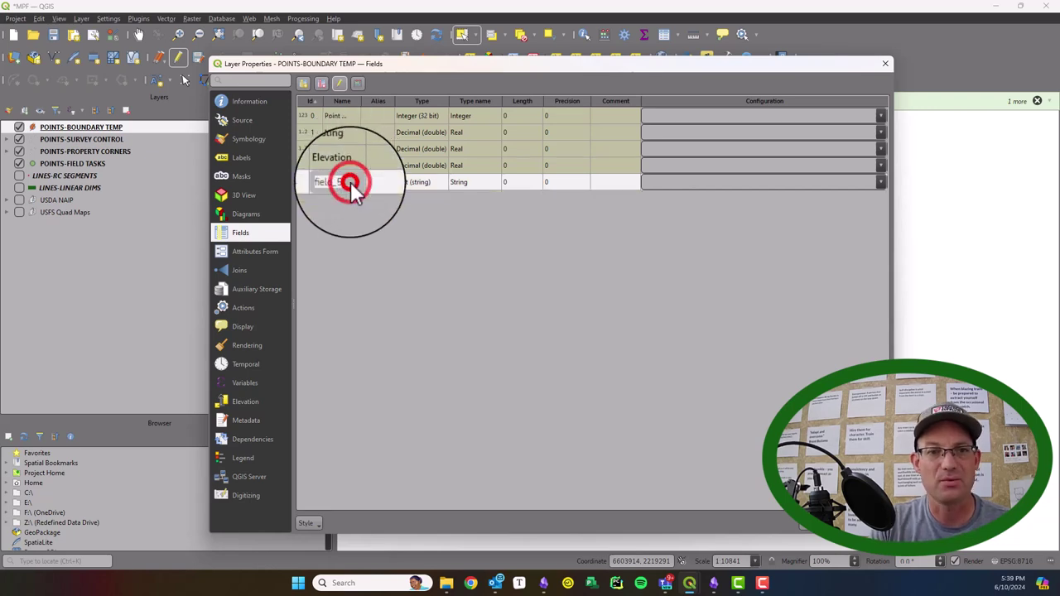
type("Record Des")
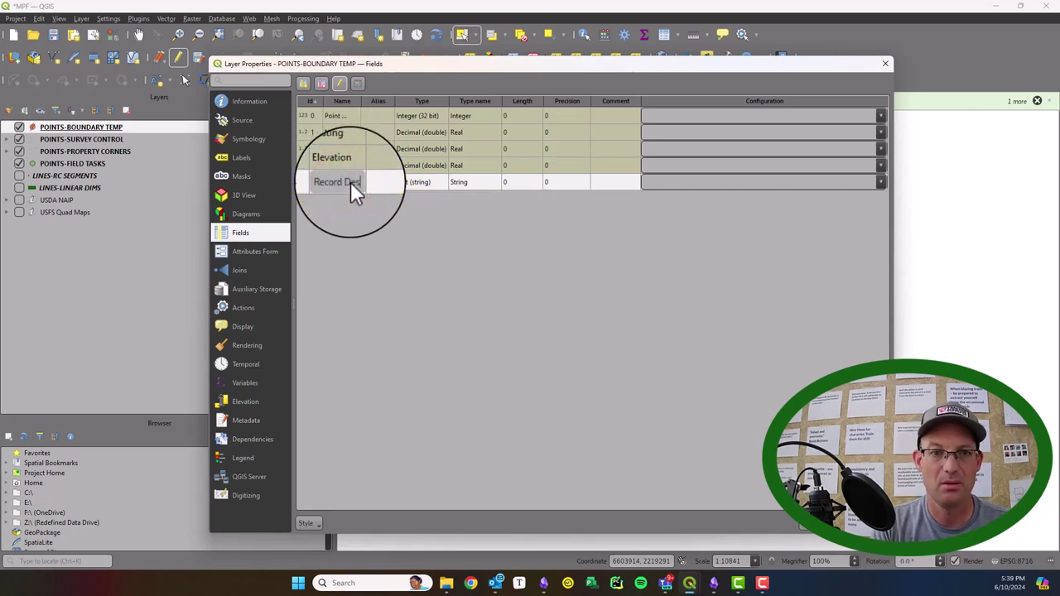
type("cription")
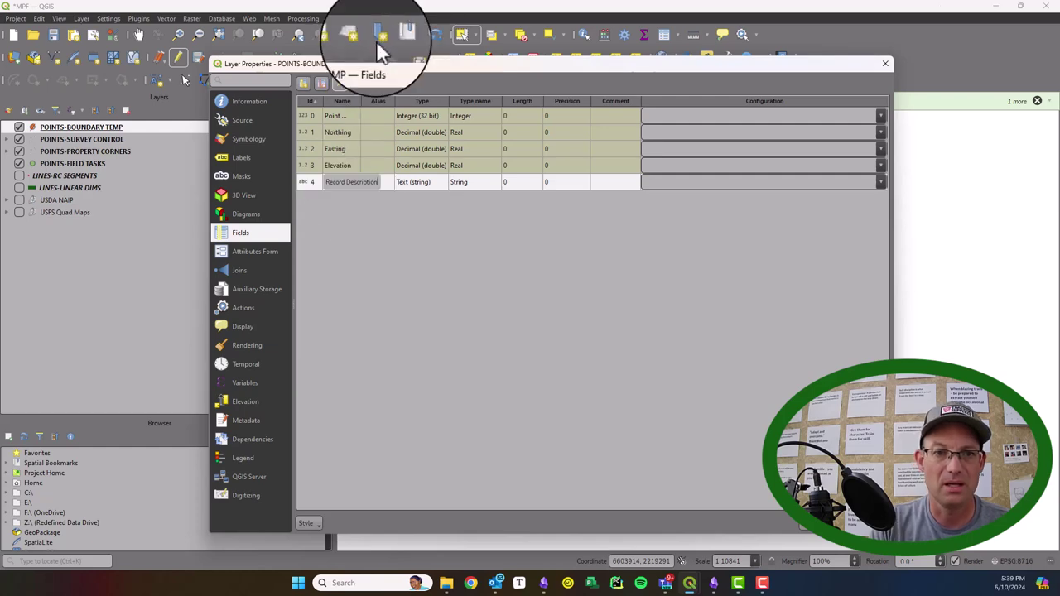
left_click(340, 83)
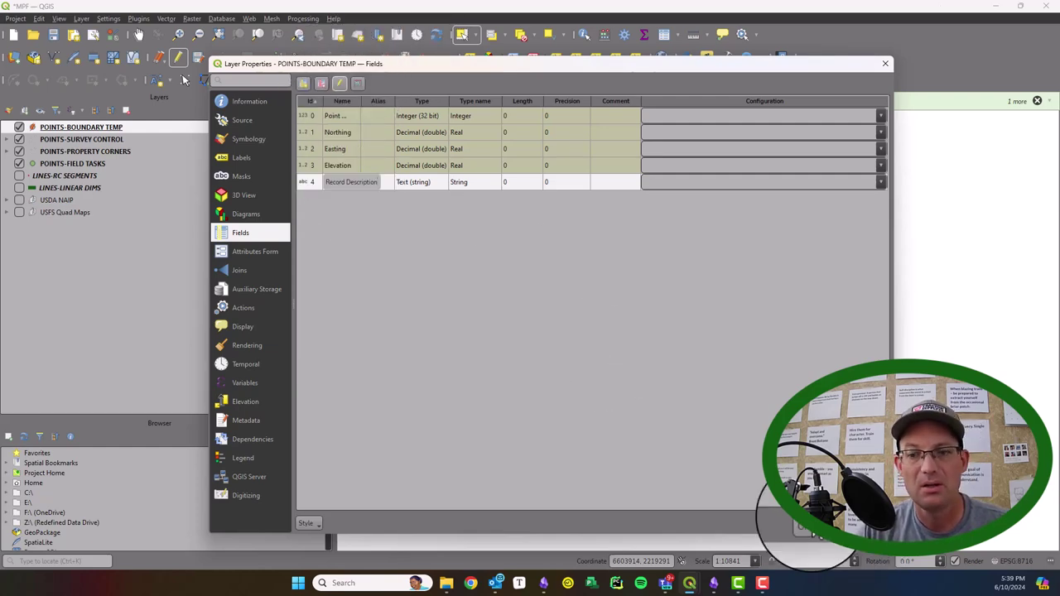
left_click(810, 528)
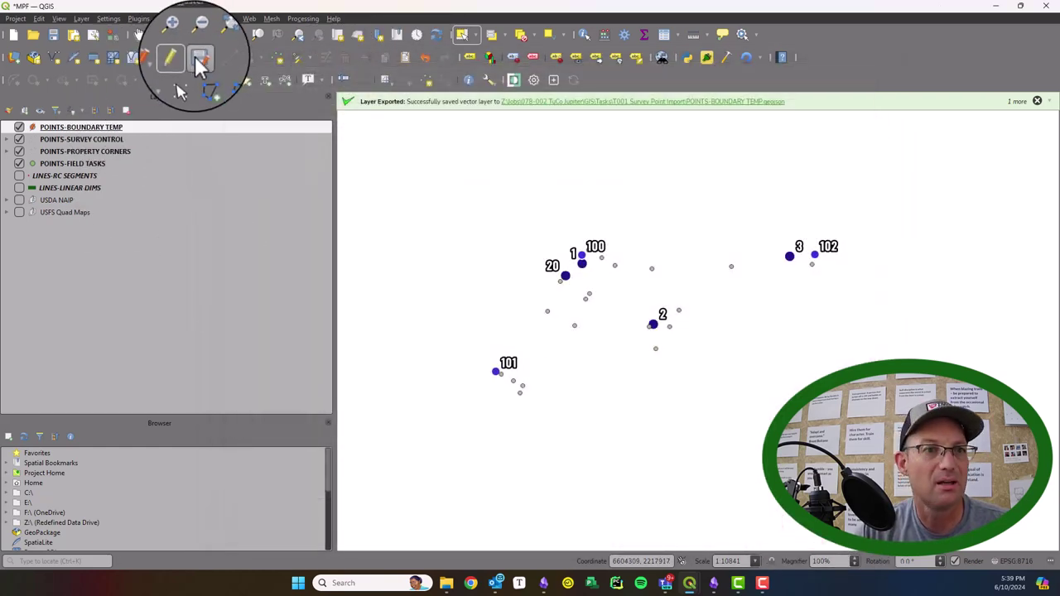
- Box-select and copy all 19 POINTS-BOUNDARY TEMP points
left_click(194, 56)
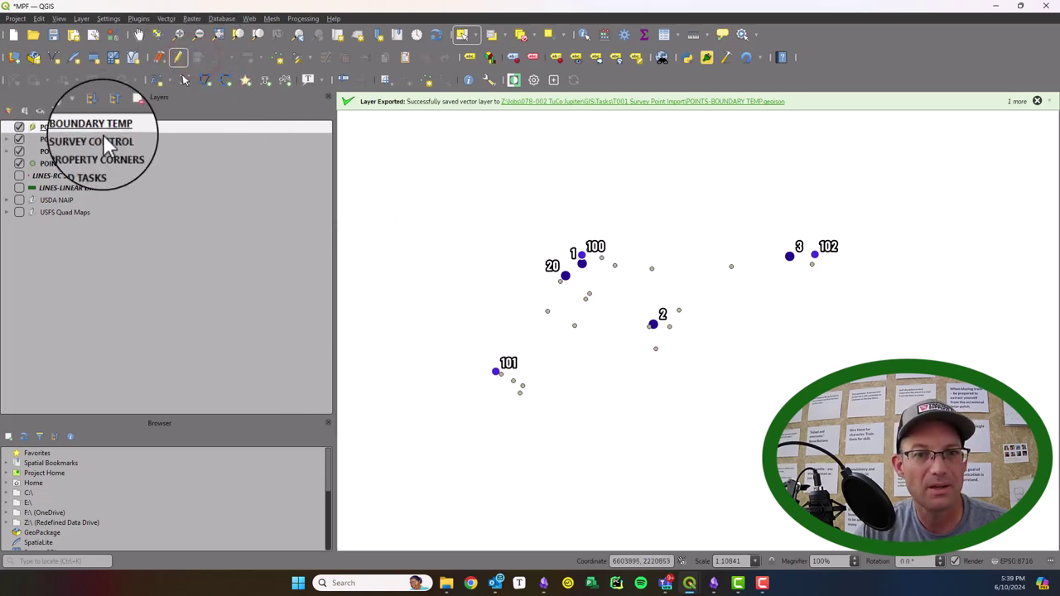
left_click(464, 37)
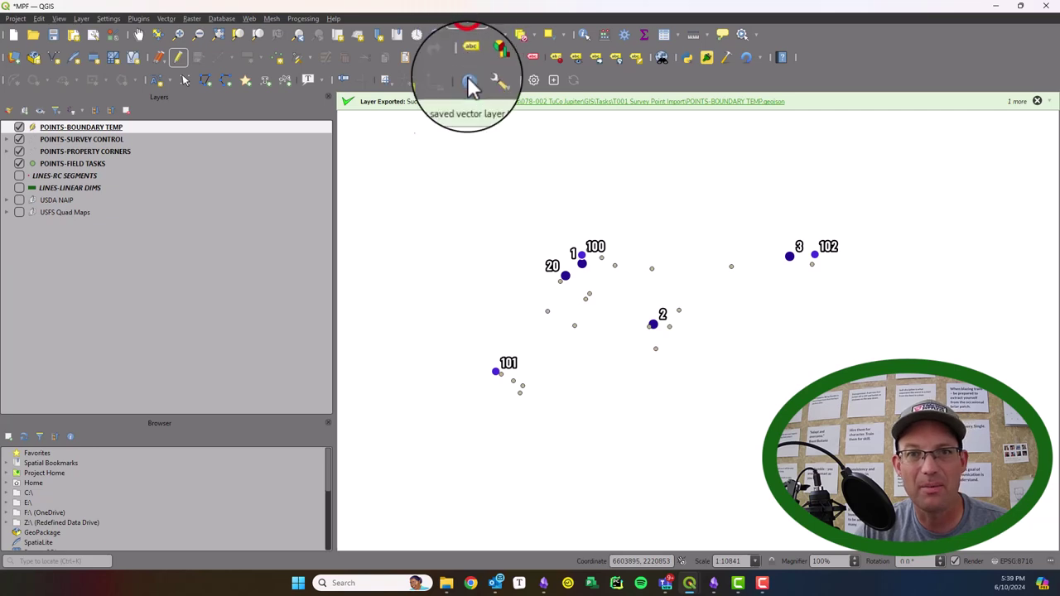
left_click_drag(373, 169, 873, 470)
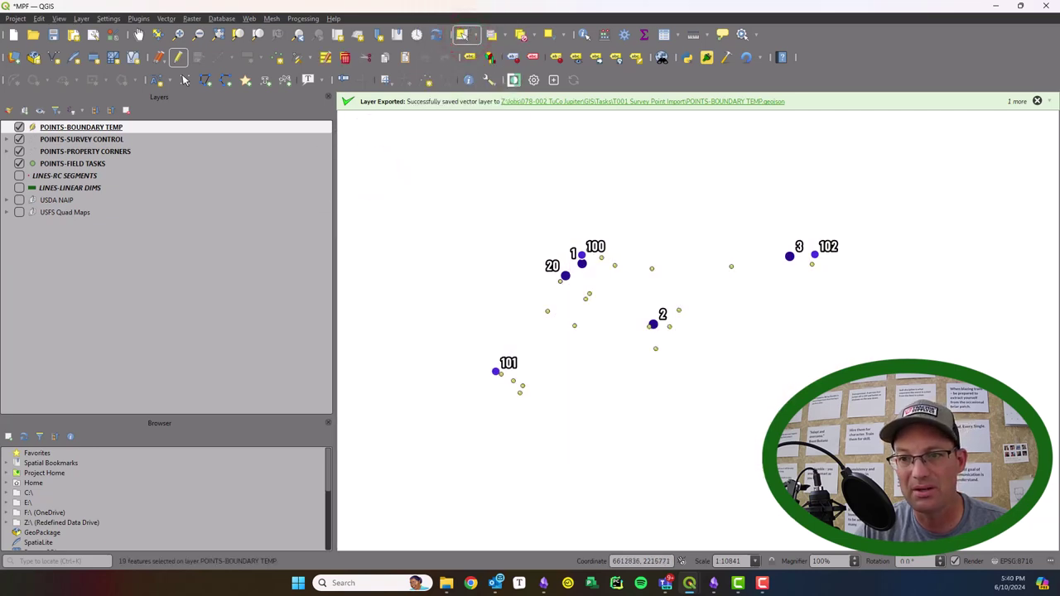
left_click(39, 18)
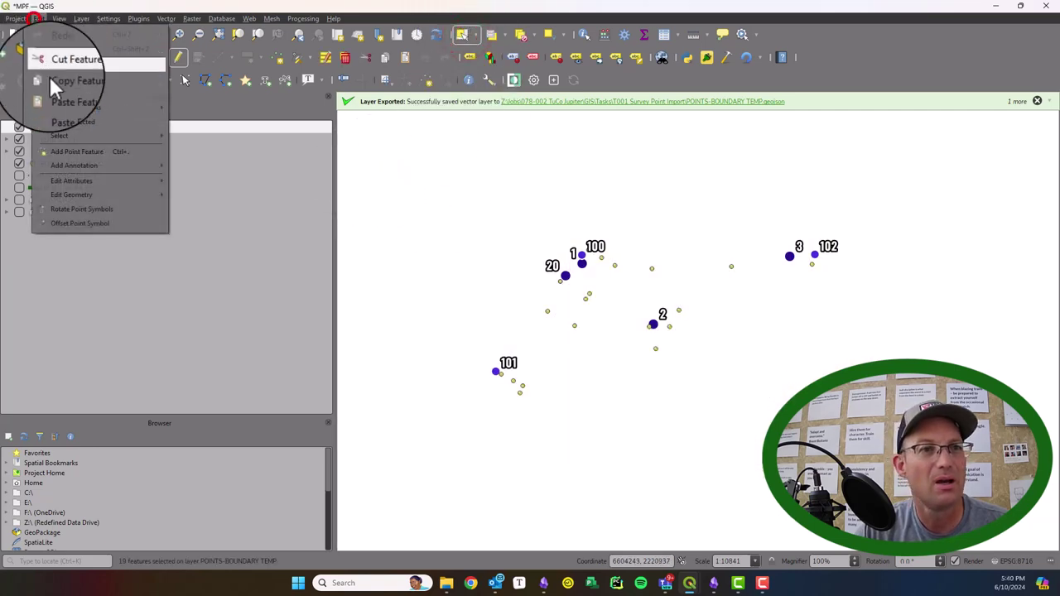
left_click(57, 83)
- Make POINTS-PROPERTY CORNERS editable and paste the copied points into it
left_click(71, 137)
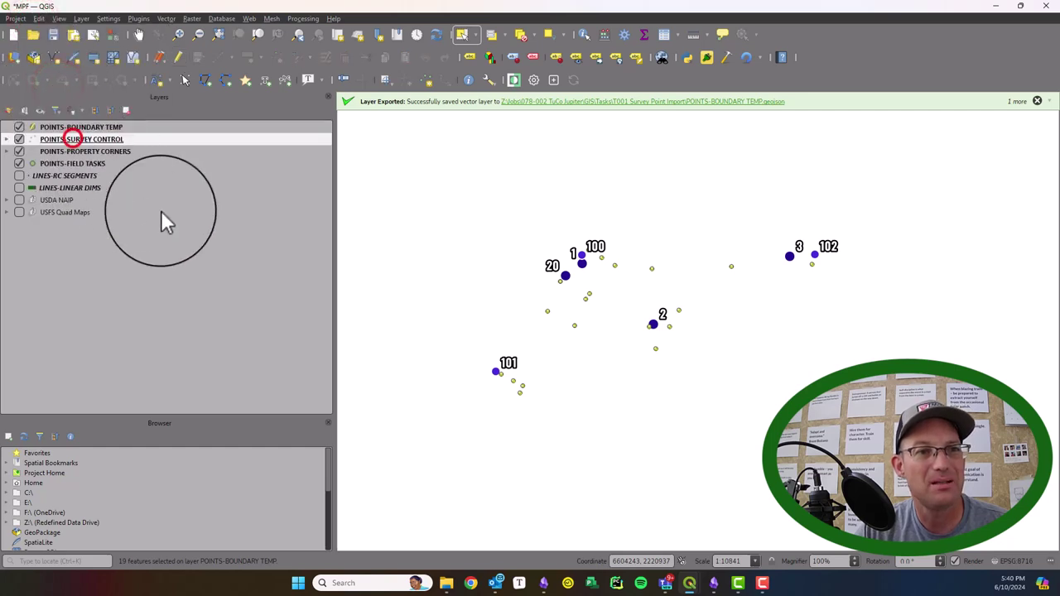
left_click(113, 150)
left_click(178, 57)
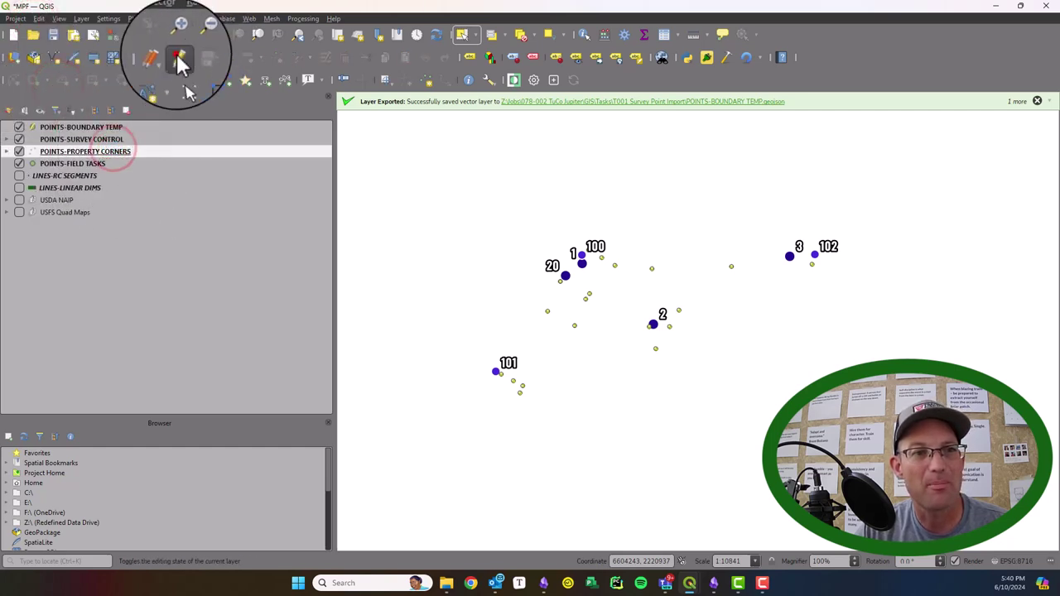
left_click(39, 18)
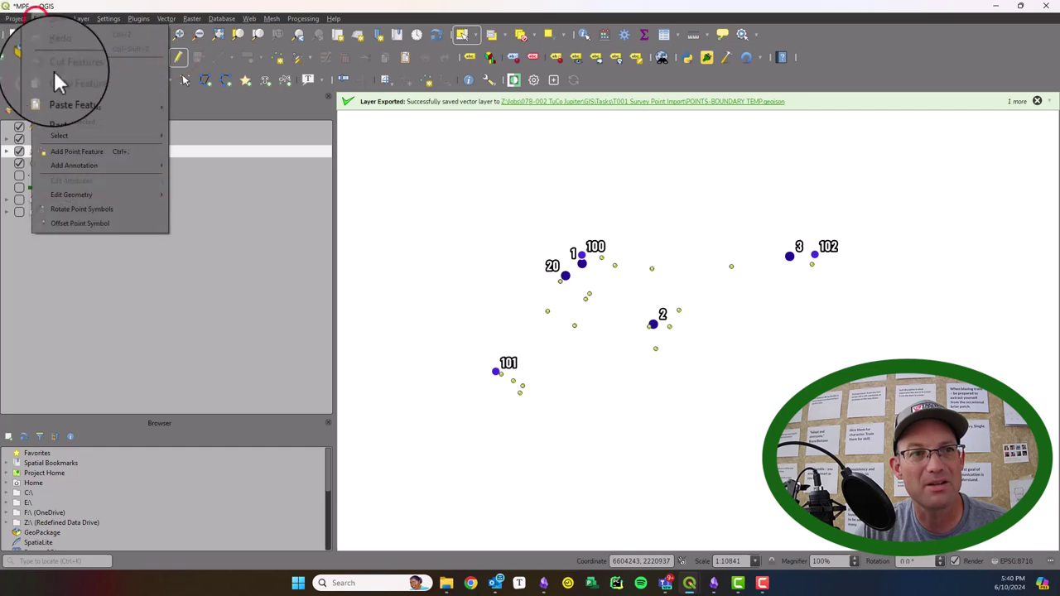
mouse_move(81, 108)
left_click(81, 90)
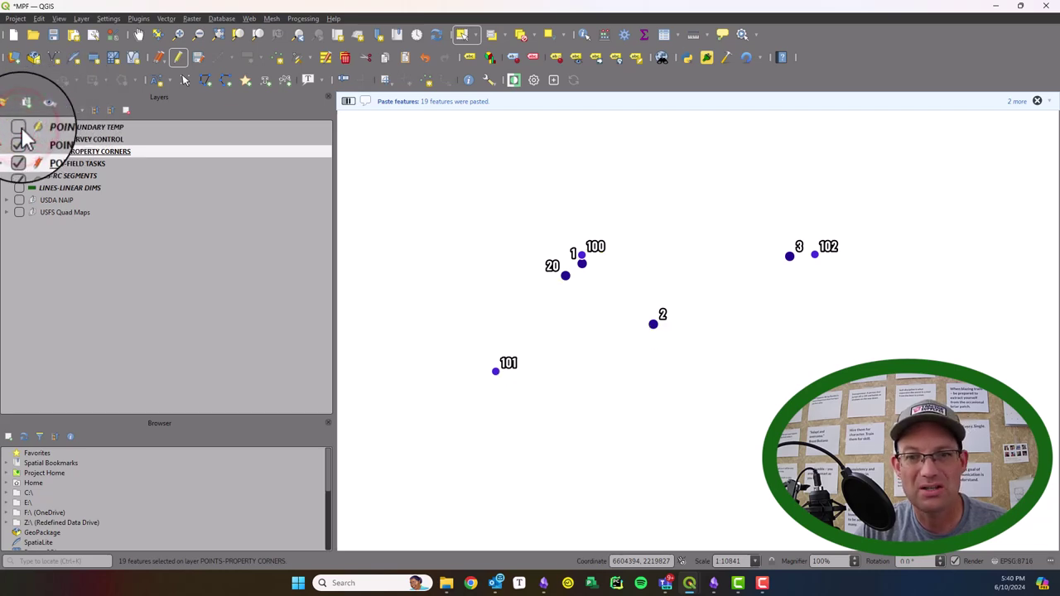
left_click(8, 152)
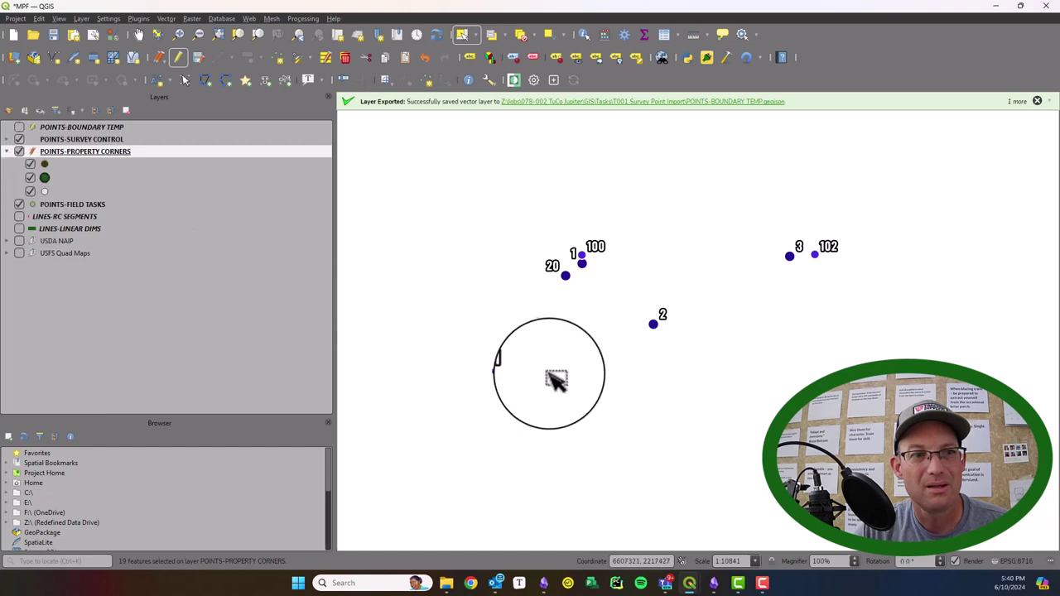
left_click(19, 129)
left_click(20, 128)
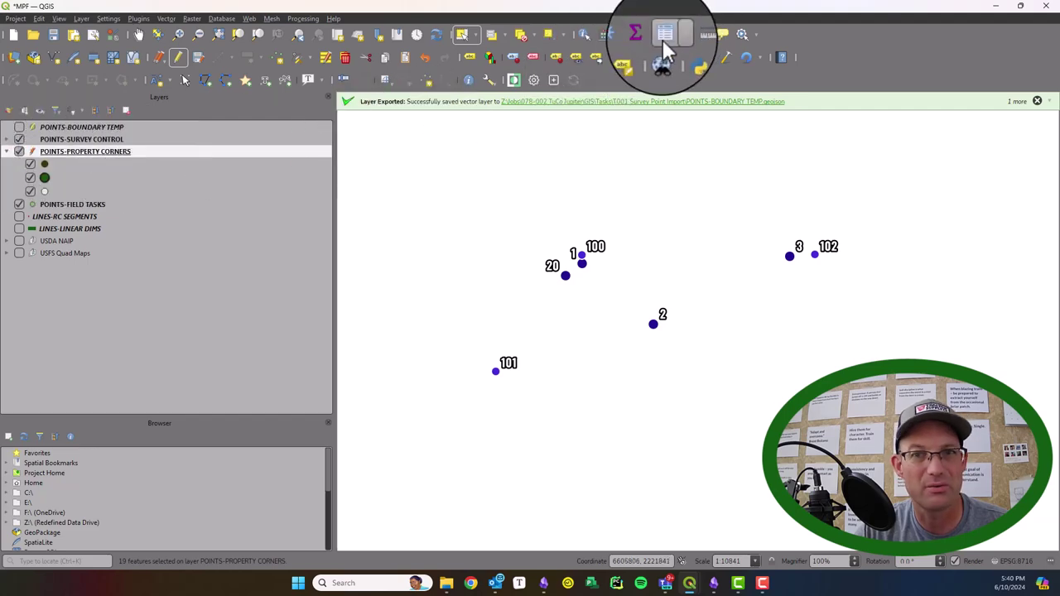
left_click(662, 40)
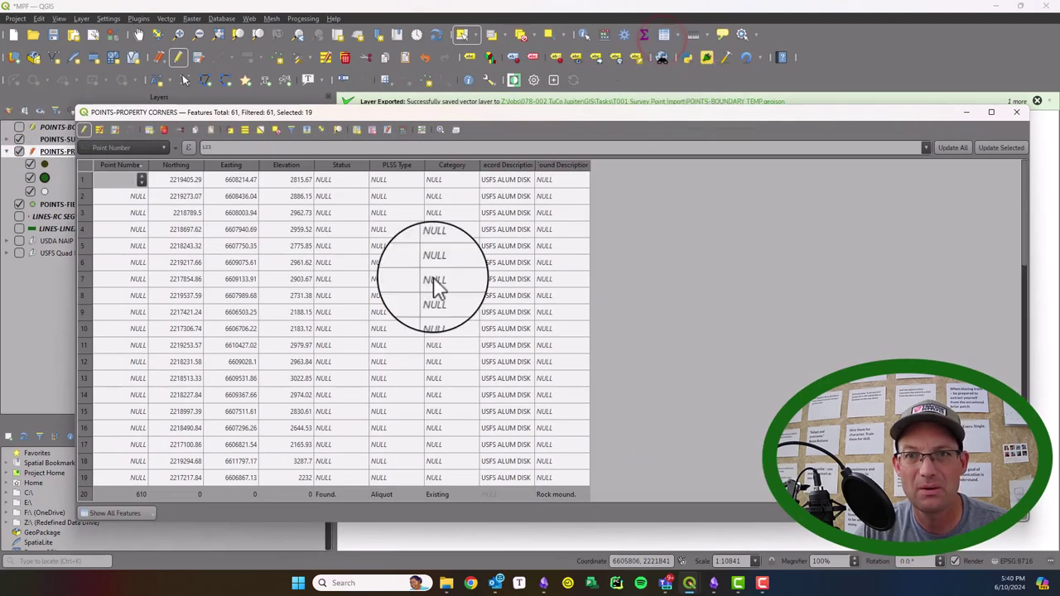
scroll(443, 278, "down", 2)
scroll(443, 277, "up", 6)
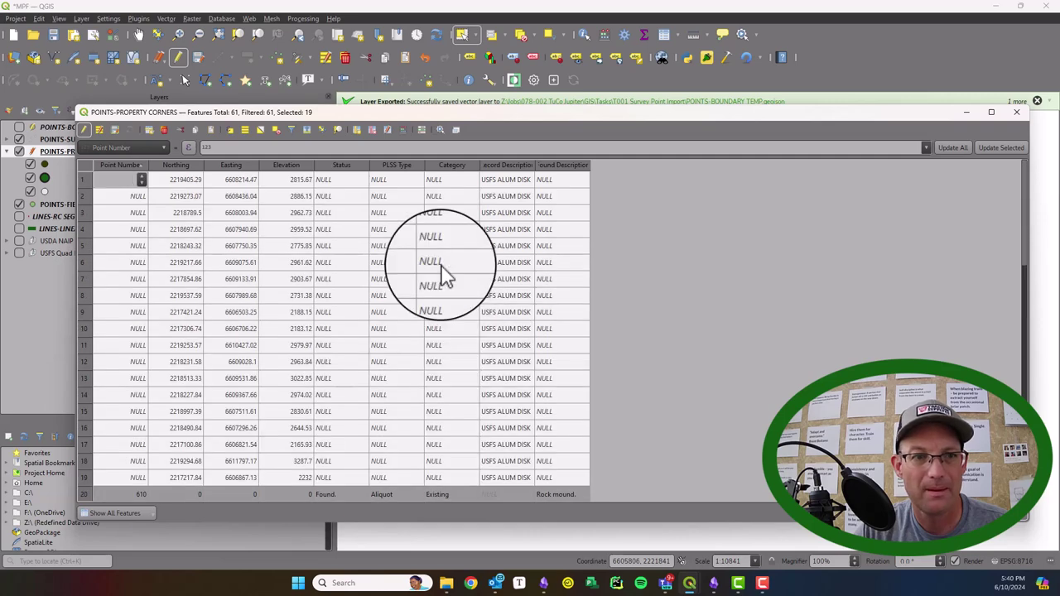
scroll(443, 278, "down", 1)
scroll(149, 329, "down", 1)
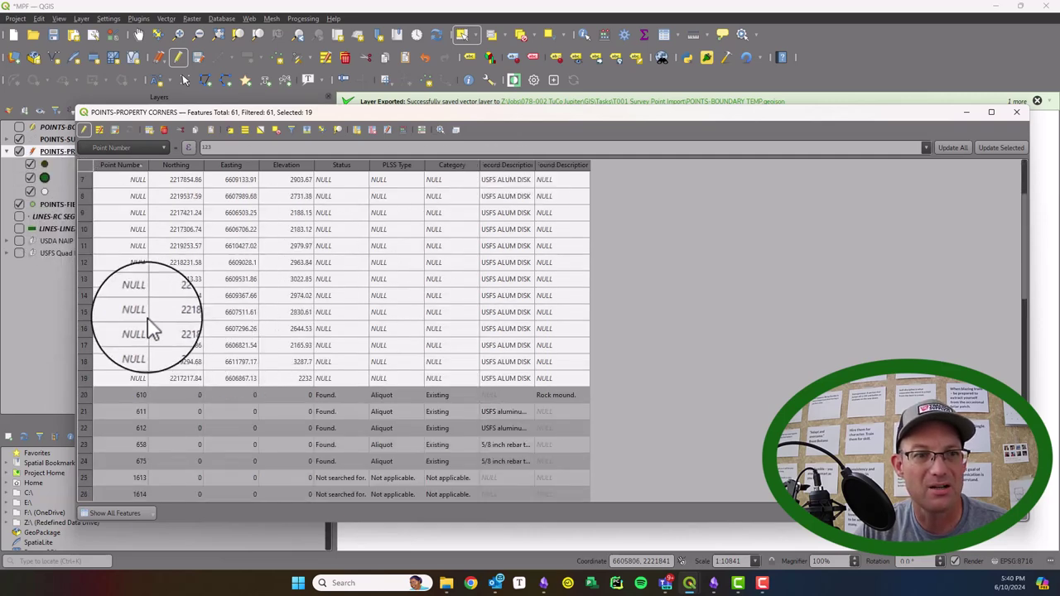
scroll(149, 330, "up", 2)
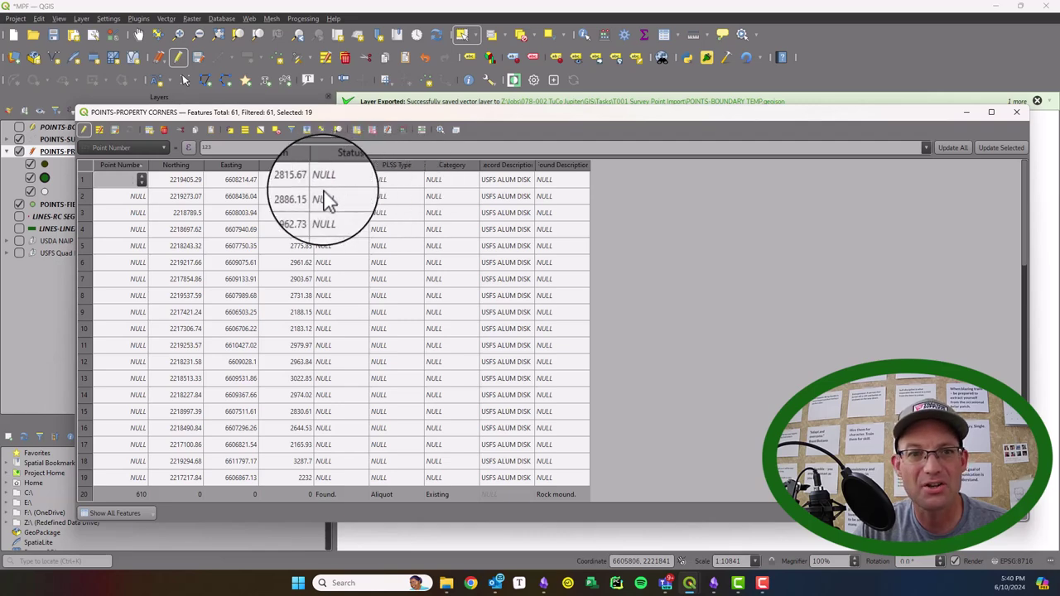
left_click(1014, 114)
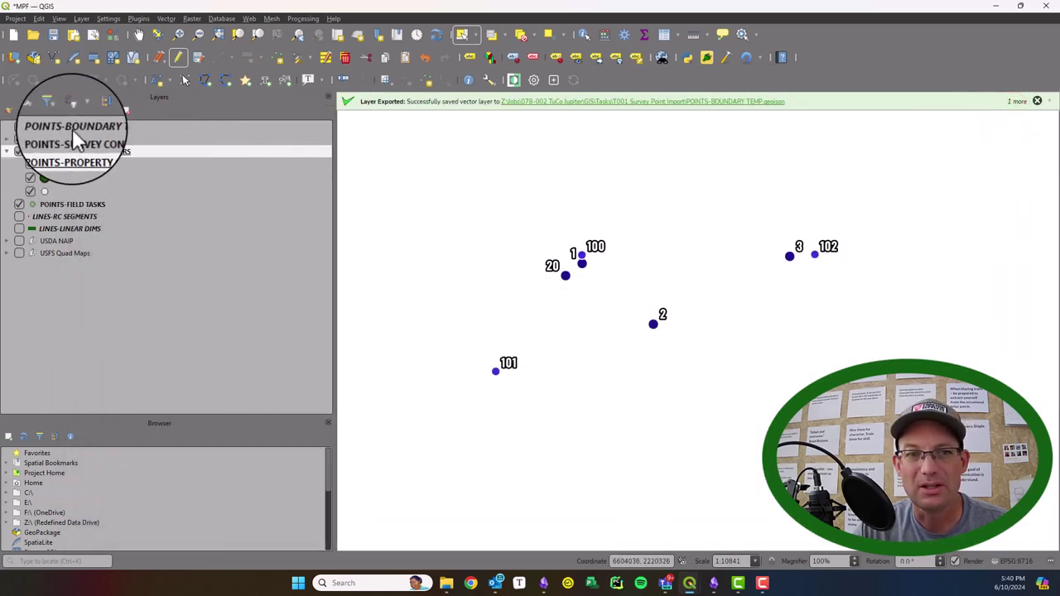
- Show POINTS-BOUNDARY TEMP again and rename its first field from Point Identifier to Point Number
left_click(19, 127)
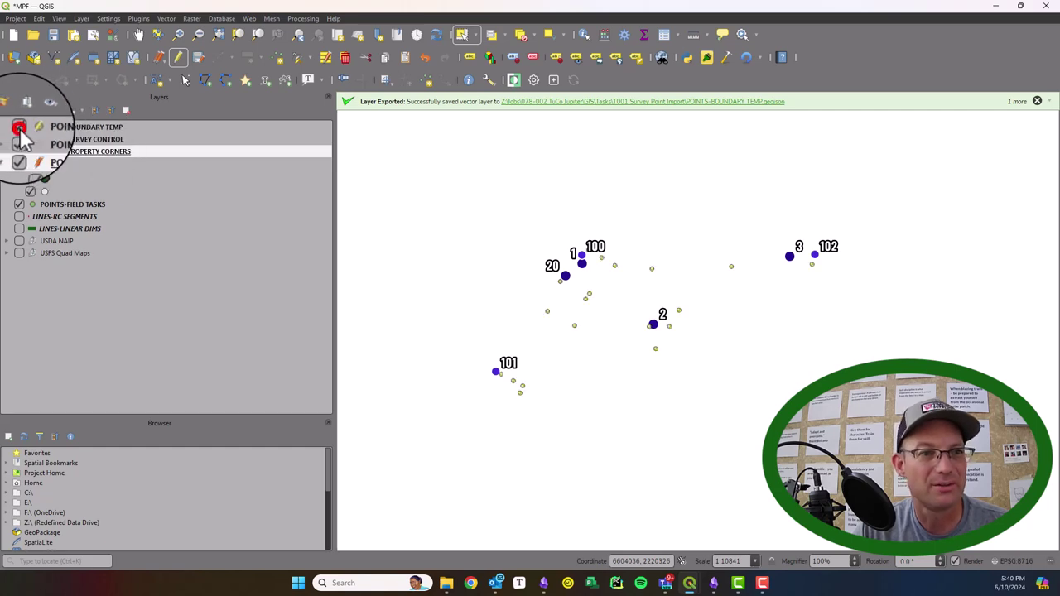
right_click(96, 127)
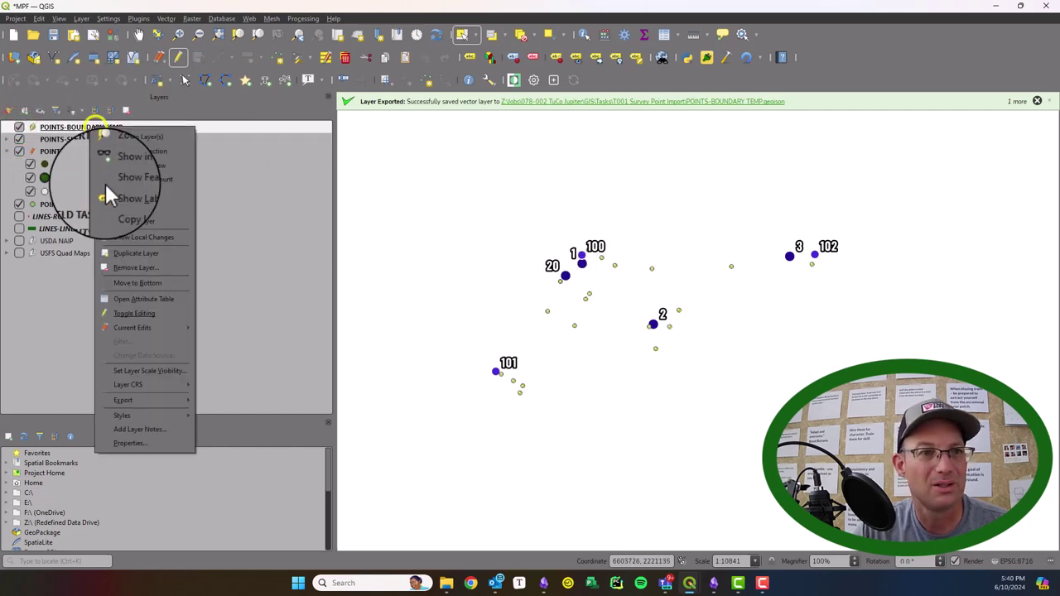
left_click(133, 442)
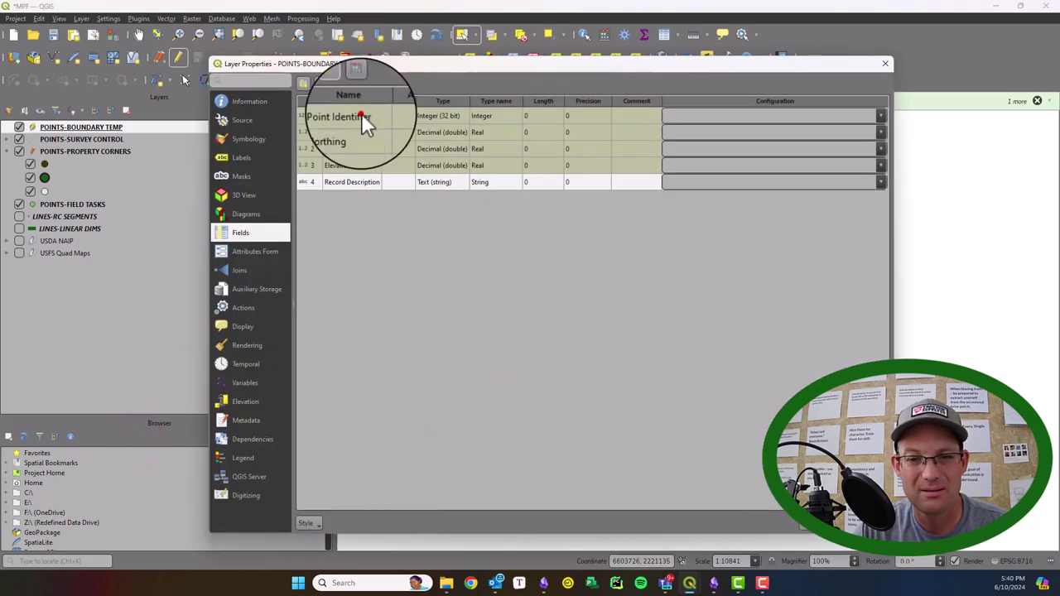
double_click(364, 115)
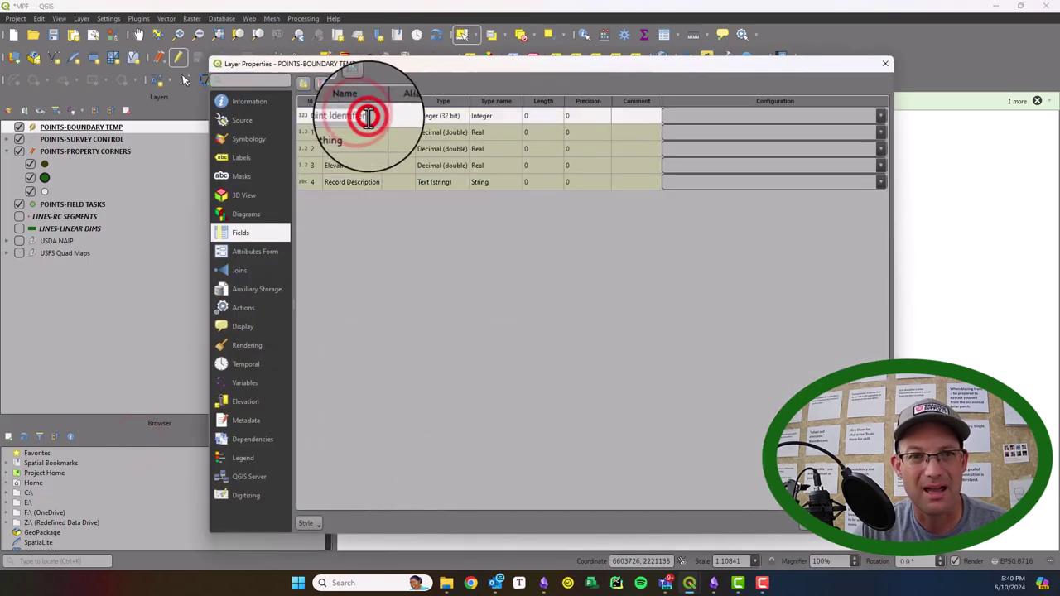
double_click(368, 116)
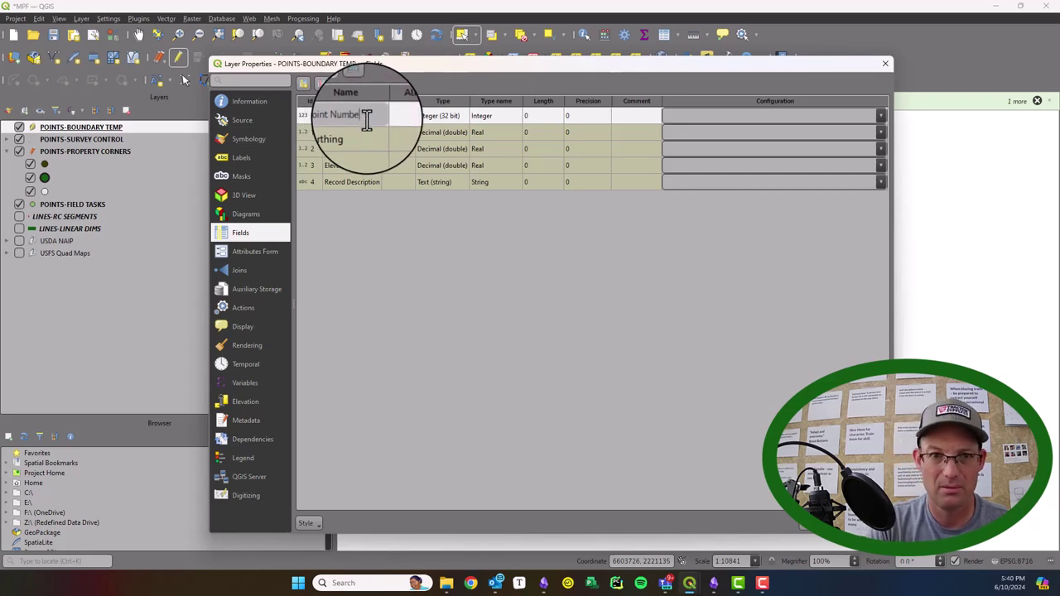
type("Number")
key("Return")
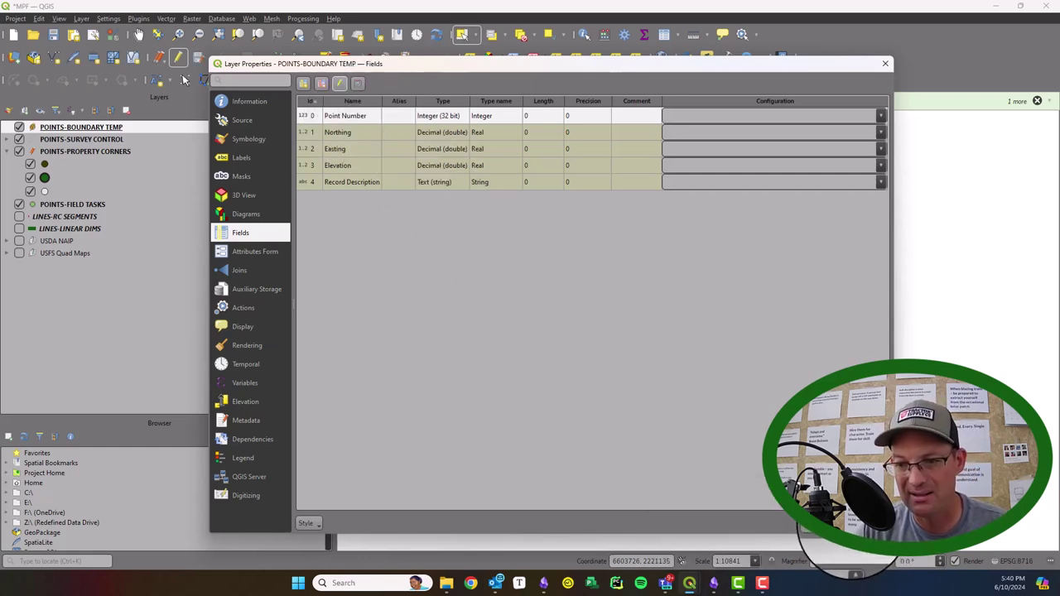
left_click(795, 523)
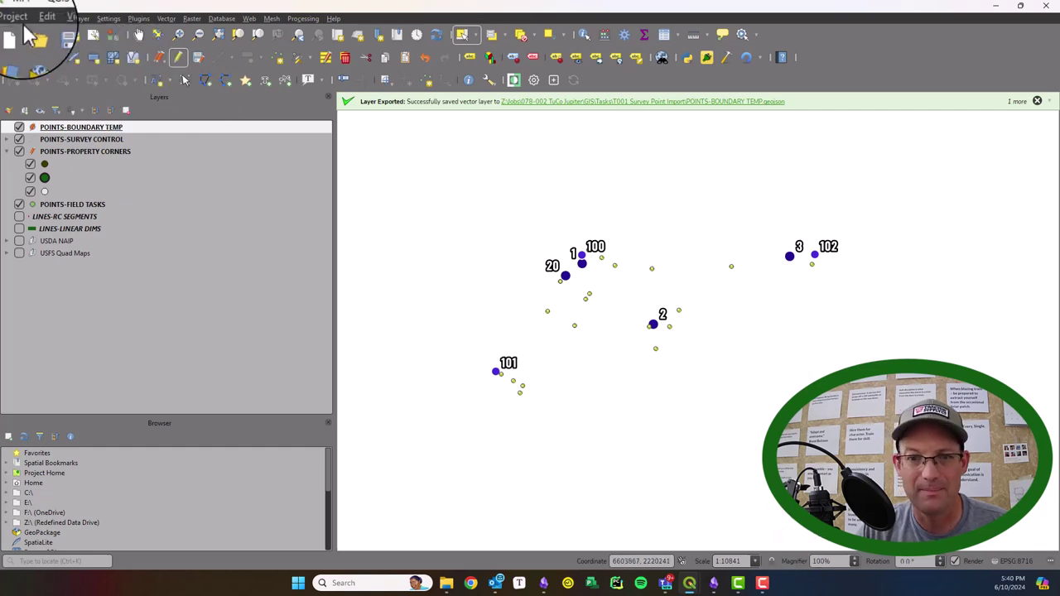
- Copy the selected survey points and end editing on POINTS-BOUNDARY TEMP
left_click(47, 17)
left_click(47, 80)
left_click(68, 151)
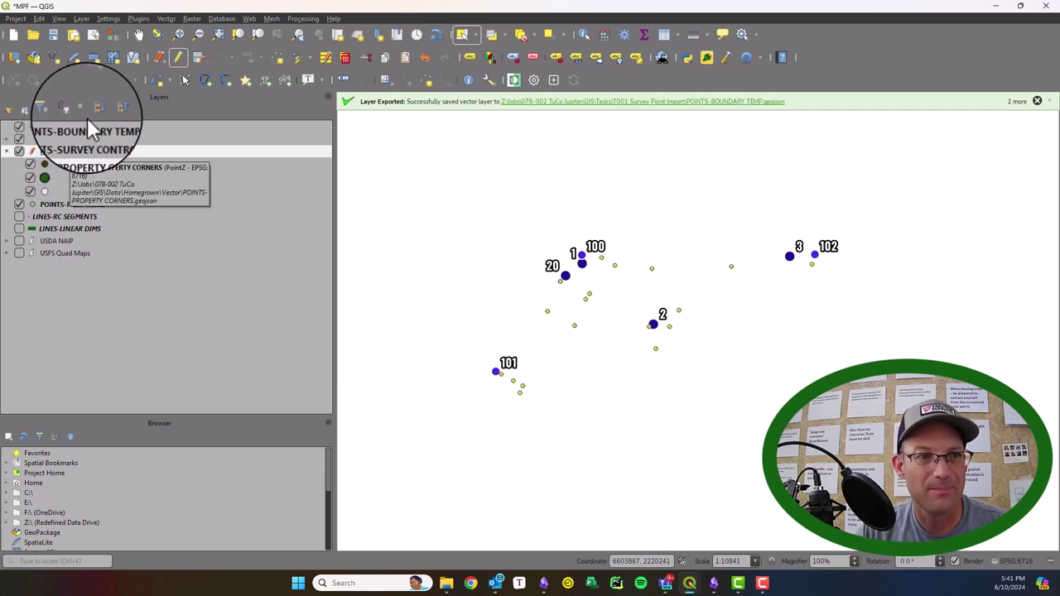
left_click(86, 127)
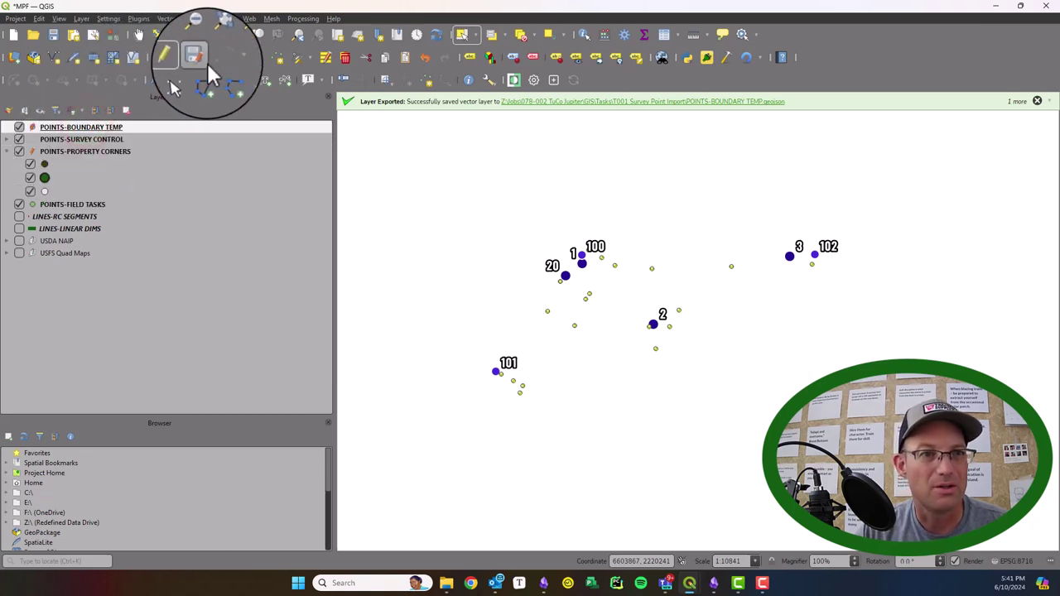
left_click(200, 57)
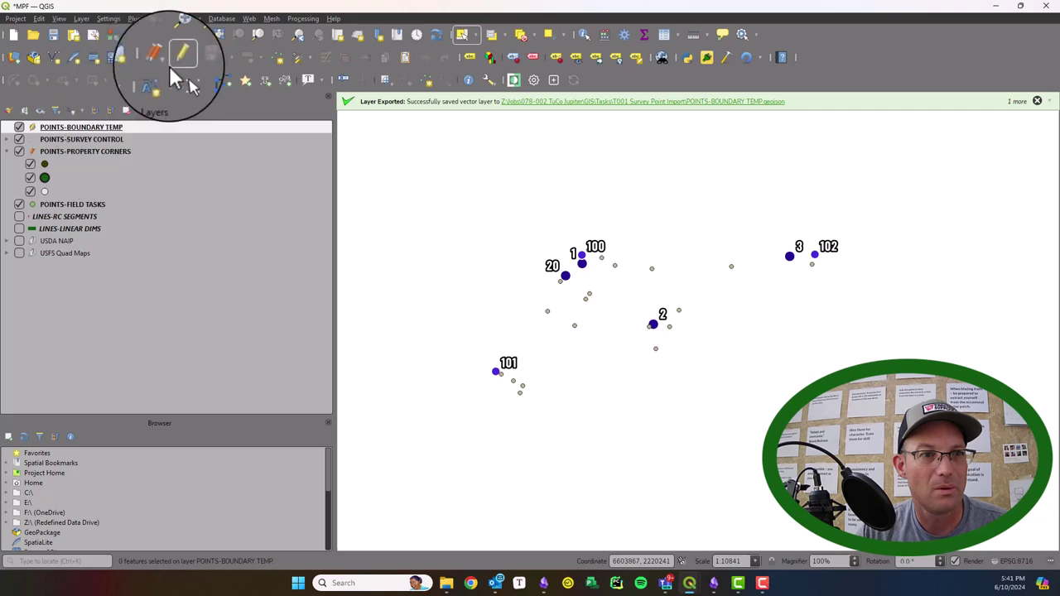
left_click(176, 58)
- Delete rows 1–19 with NULL Point Numbers from the POINTS-PROPERTY CORNERS attribute table
left_click(101, 152)
right_click(101, 153)
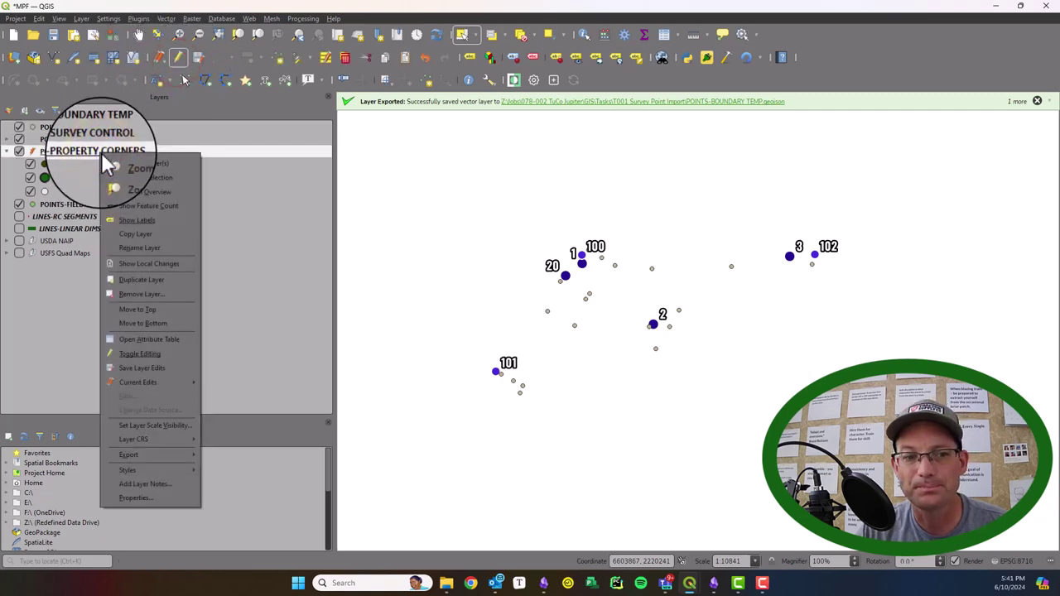
left_click(663, 34)
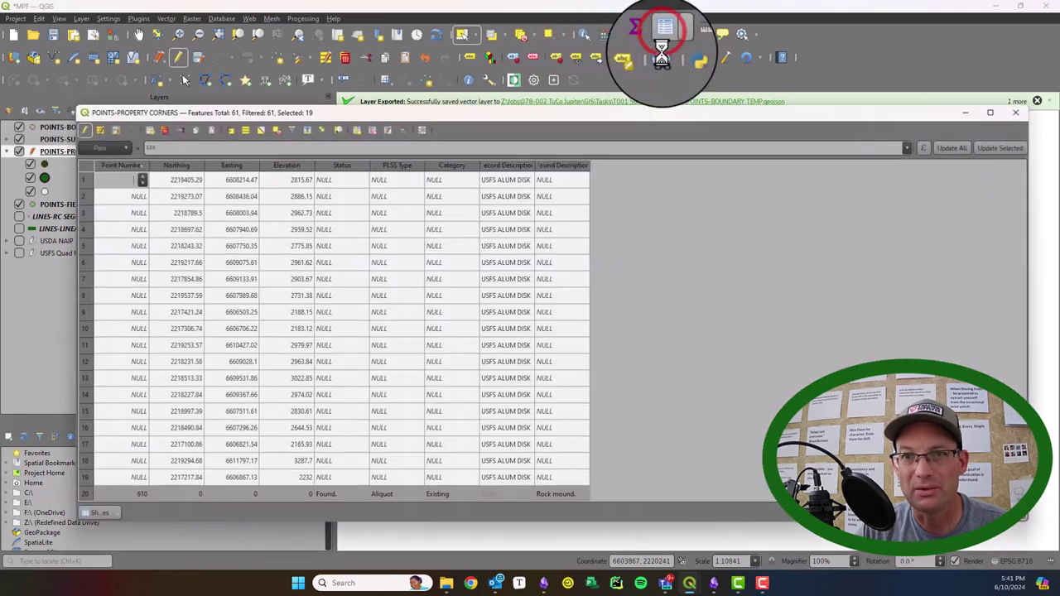
left_click(83, 179)
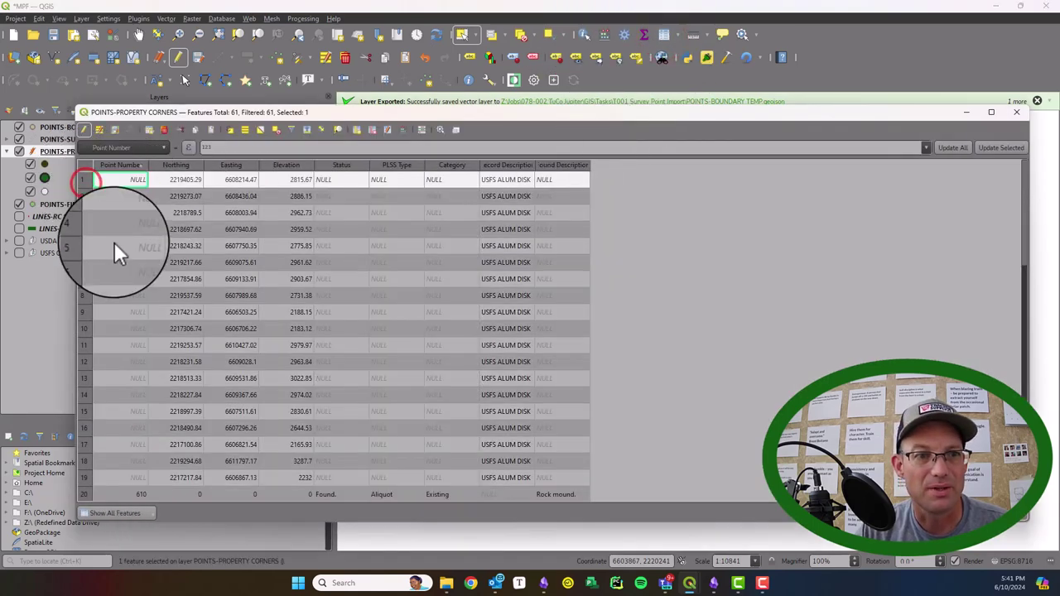
scroll(114, 248, "down", 4)
left_click(85, 279, "shift")
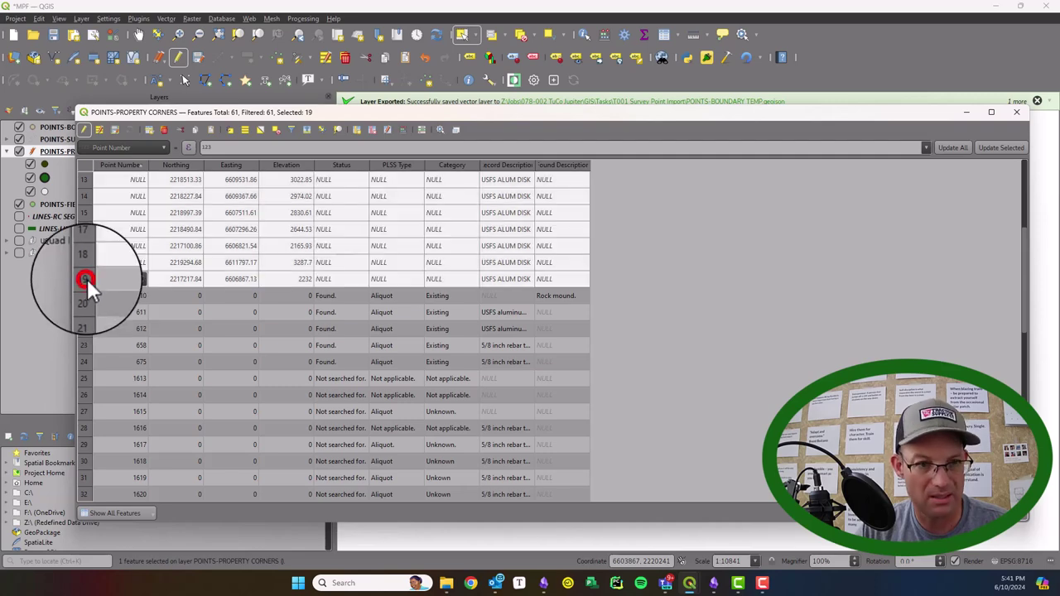
left_click(163, 130)
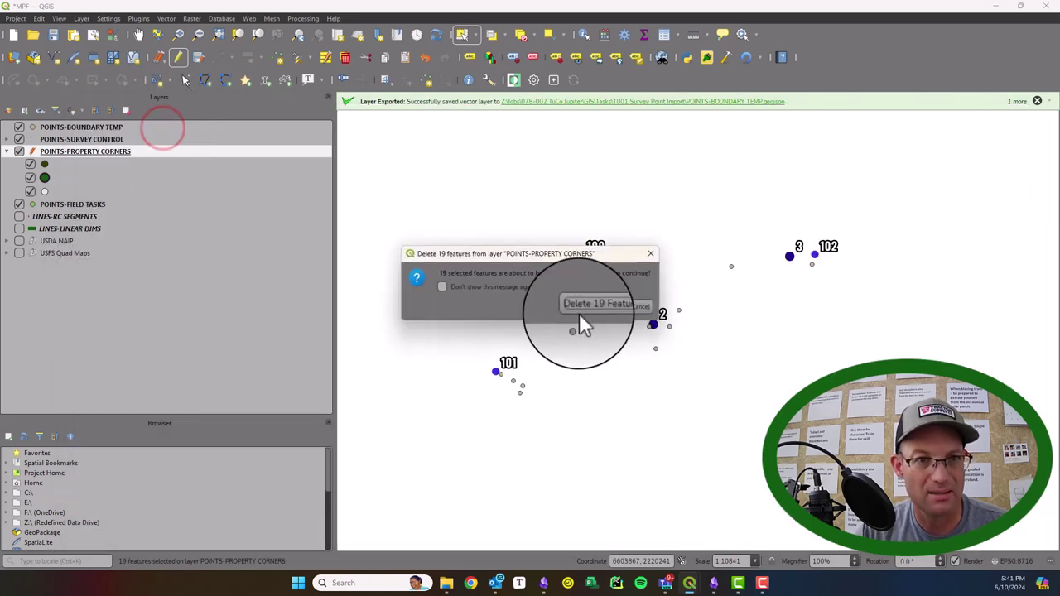
left_click(598, 305)
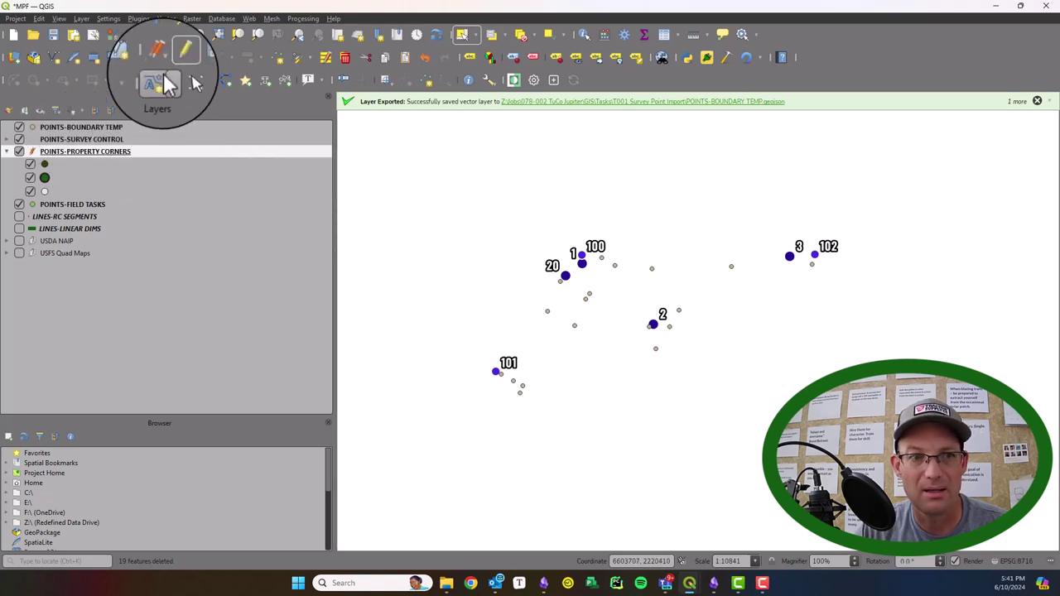
- Paste the 19 copied points into POINTS-PROPERTY CORNERS, hide POINTS-BOUNDARY TEMP, then open corner properties
left_click(18, 128)
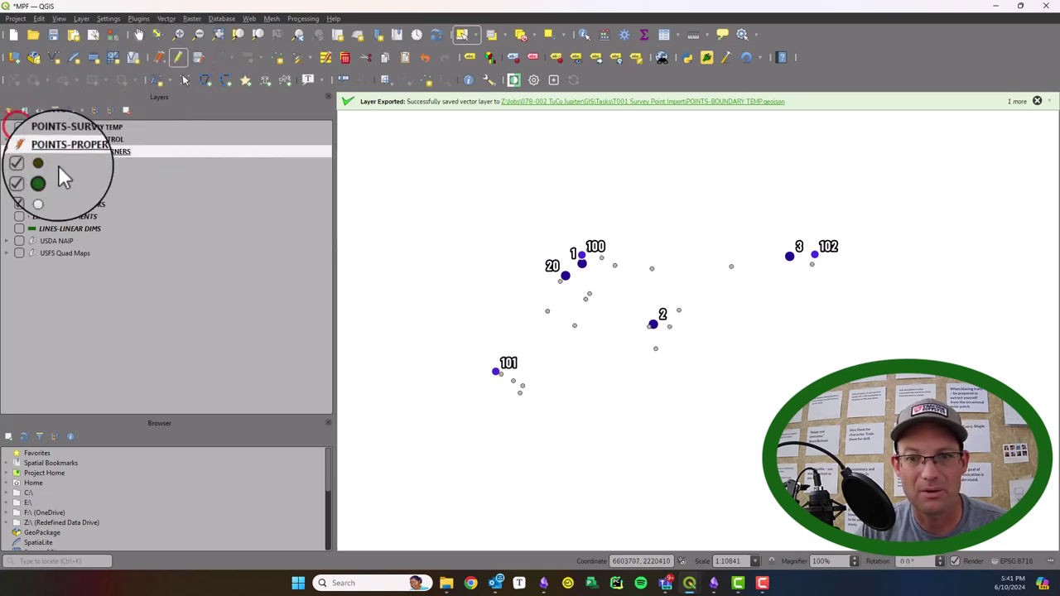
left_click(41, 18)
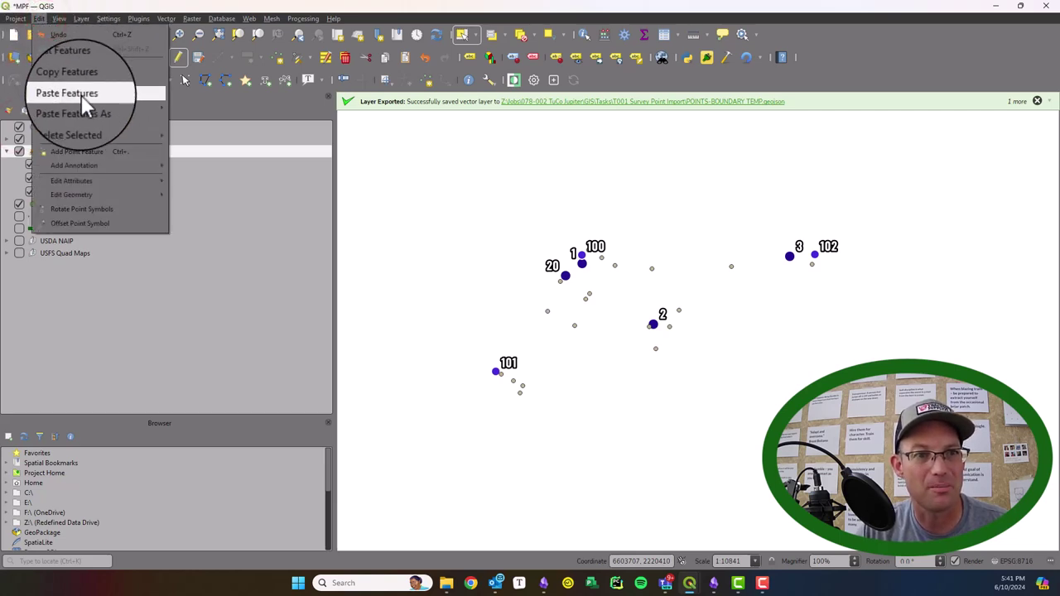
left_click(81, 94)
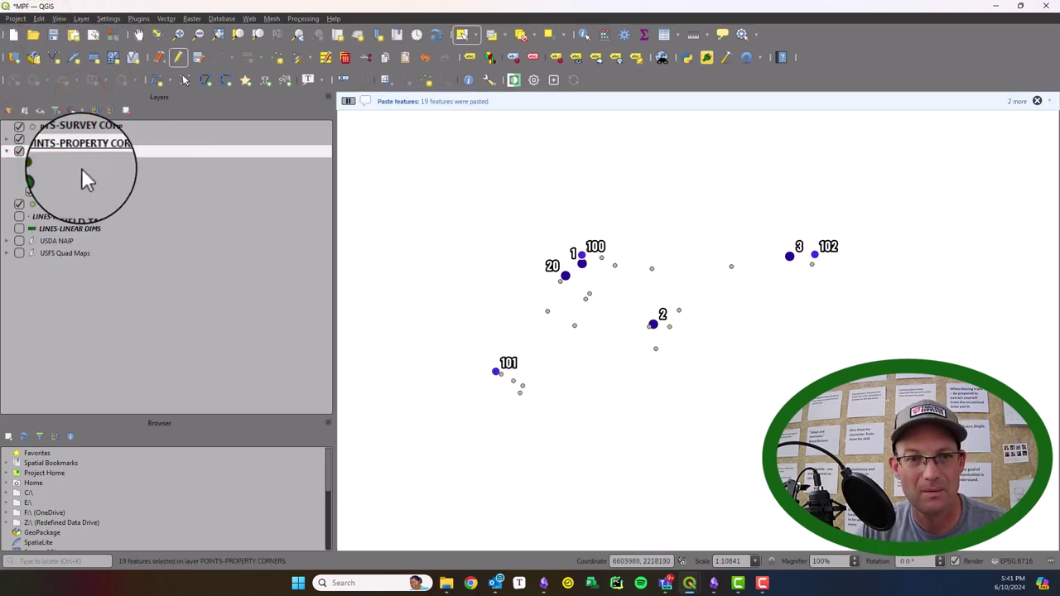
left_click(18, 126)
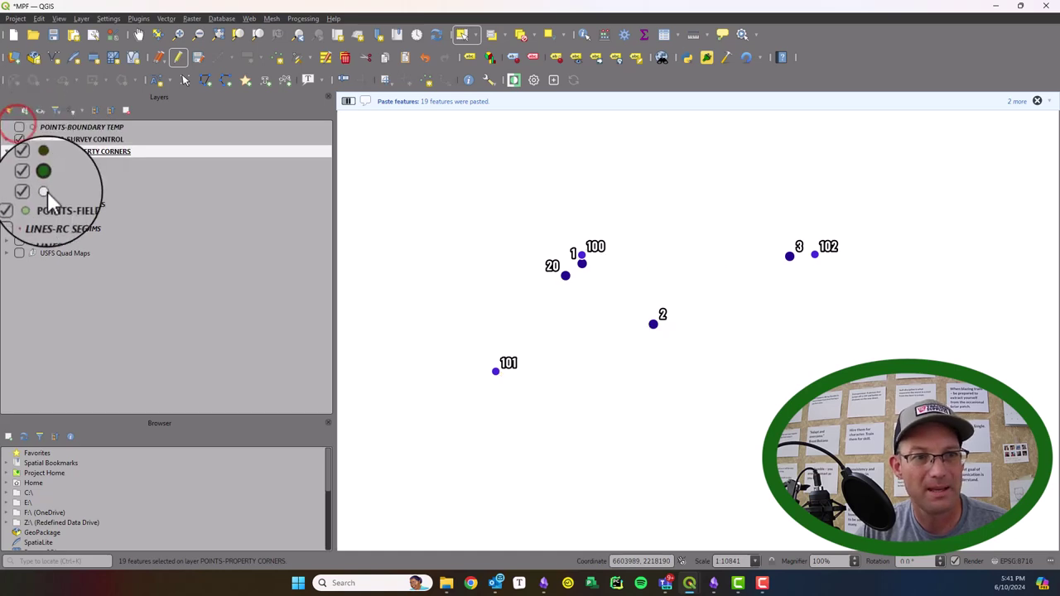
right_click(70, 152)
left_click(137, 500)
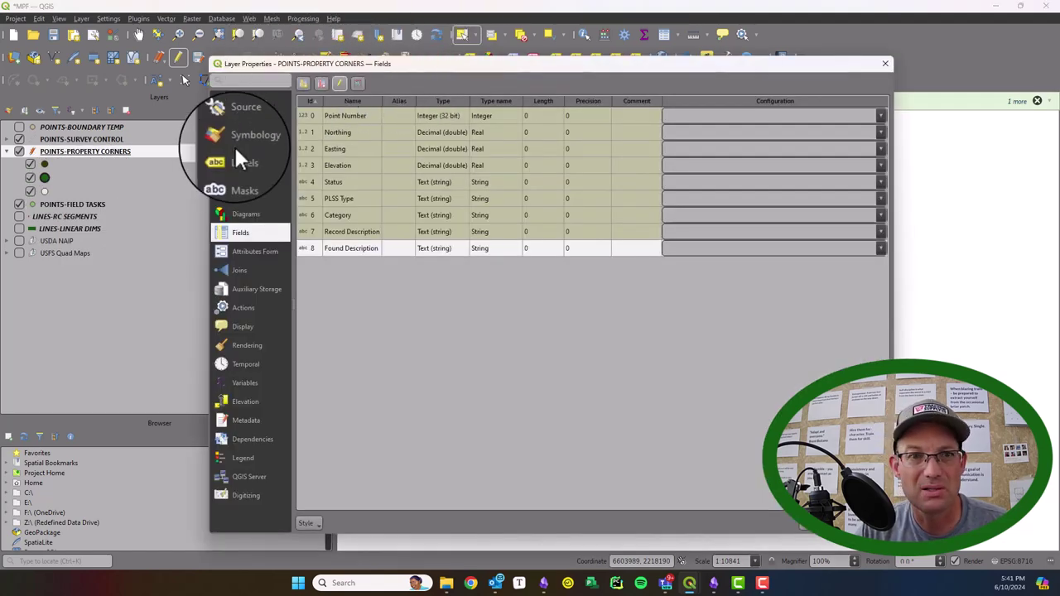
- Add an all-other-values Status category and relabel the legend as Not Searched For., Found., Searched Not Found
left_click(235, 141)
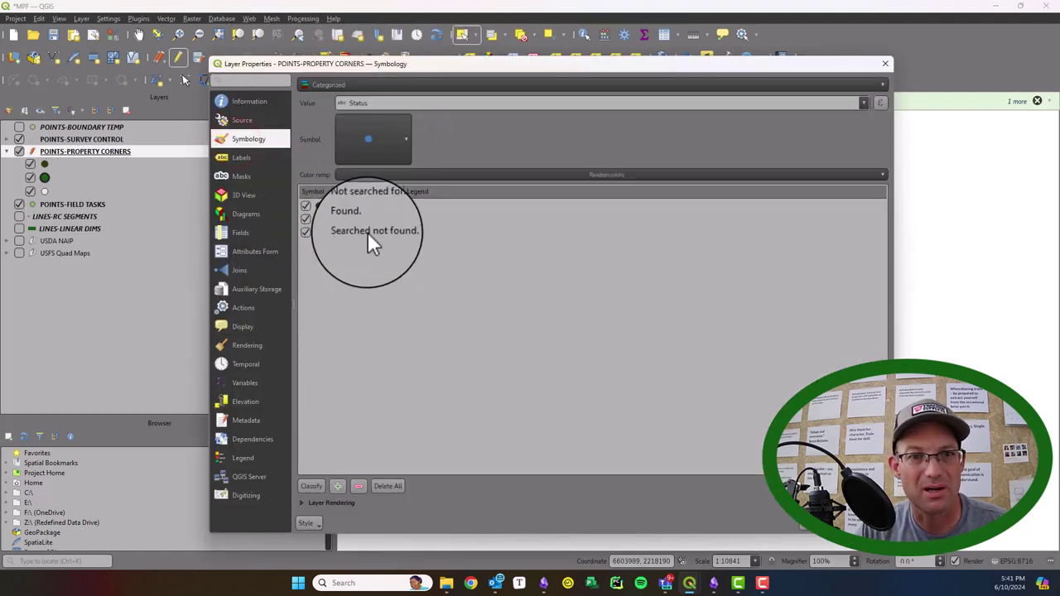
left_click(336, 486)
left_click(426, 243)
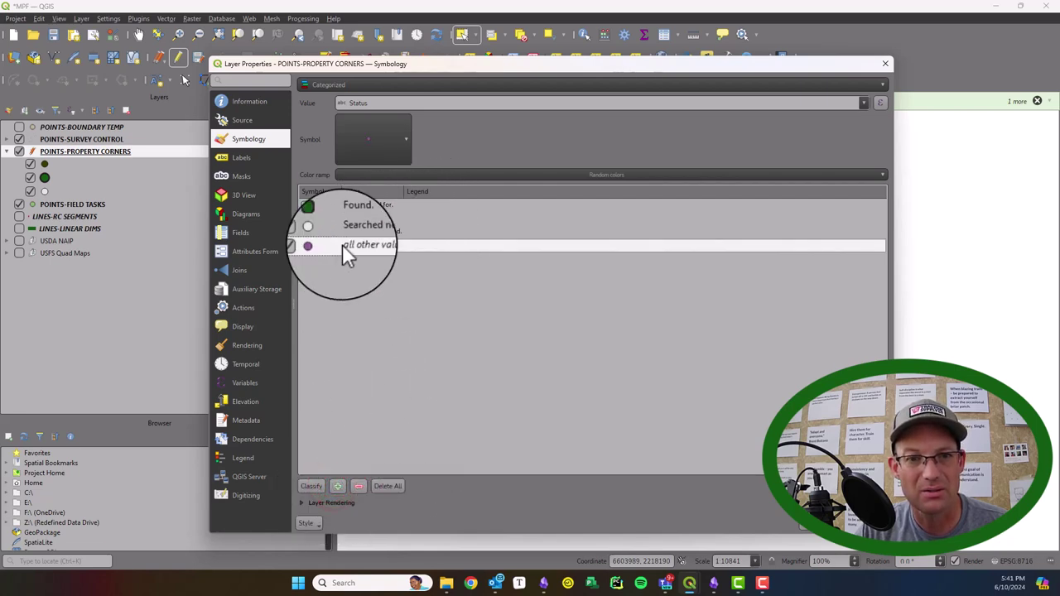
left_click(418, 207)
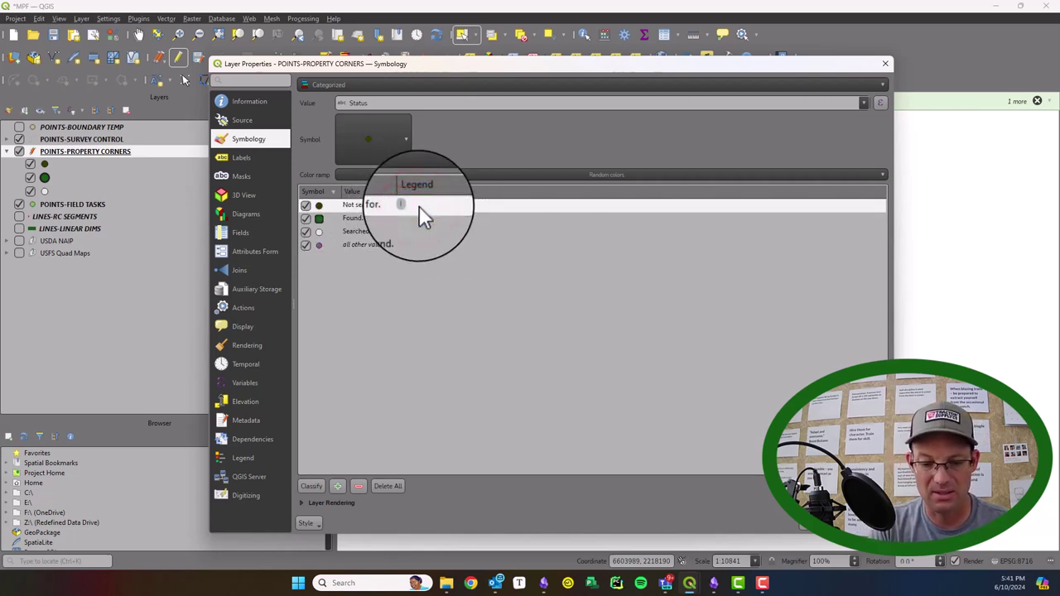
type("Not Searc")
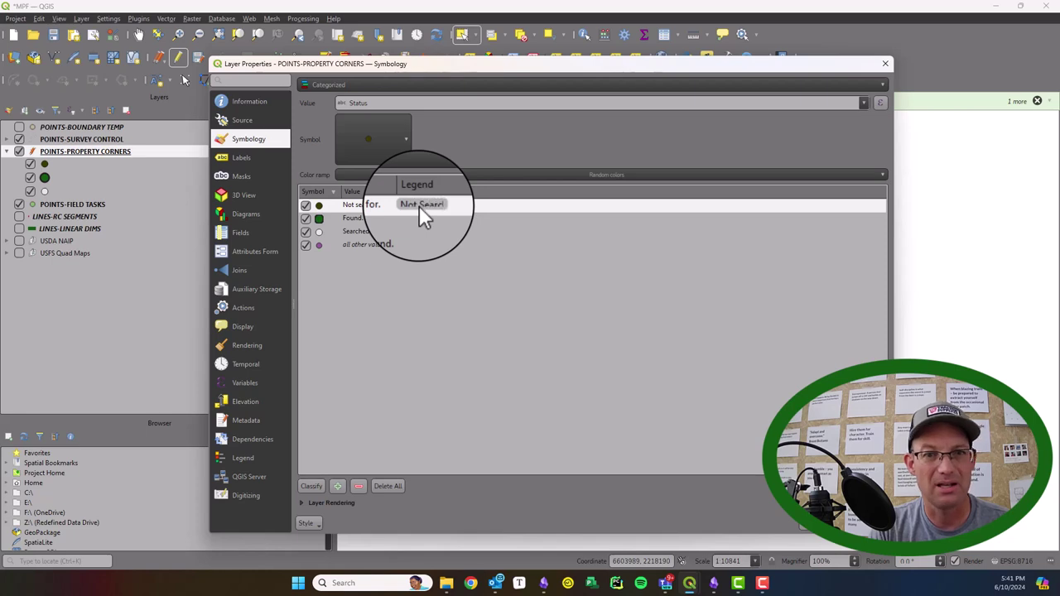
type("hed Fo")
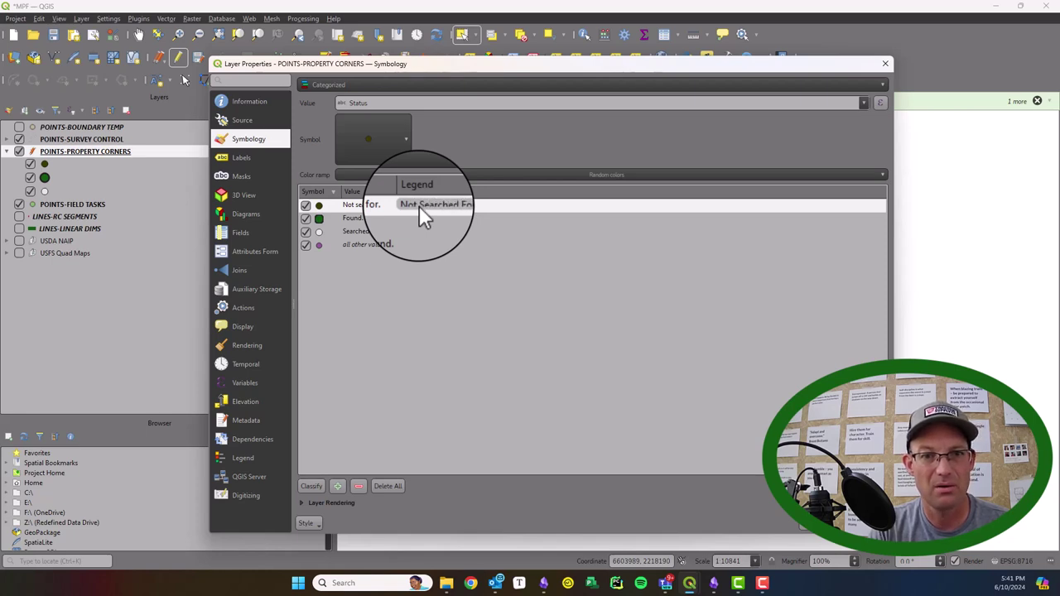
left_click(419, 218)
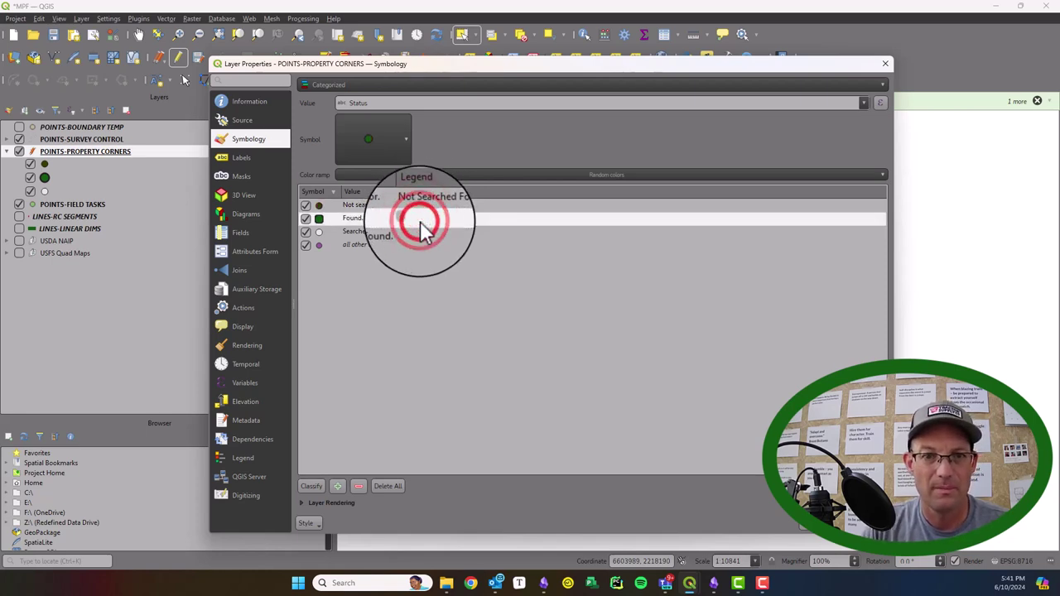
left_click(419, 221)
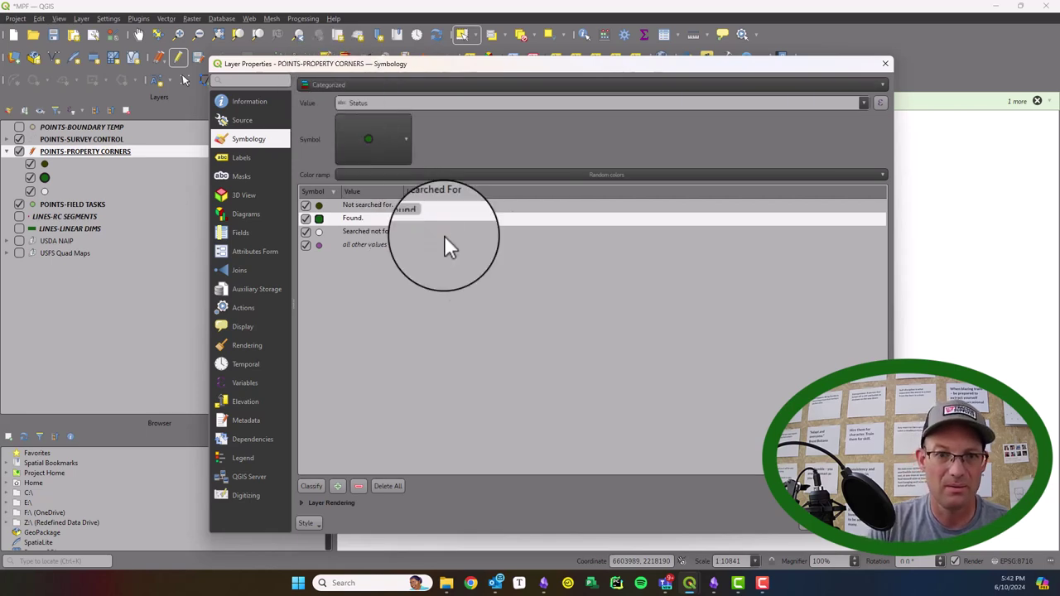
left_click(448, 233)
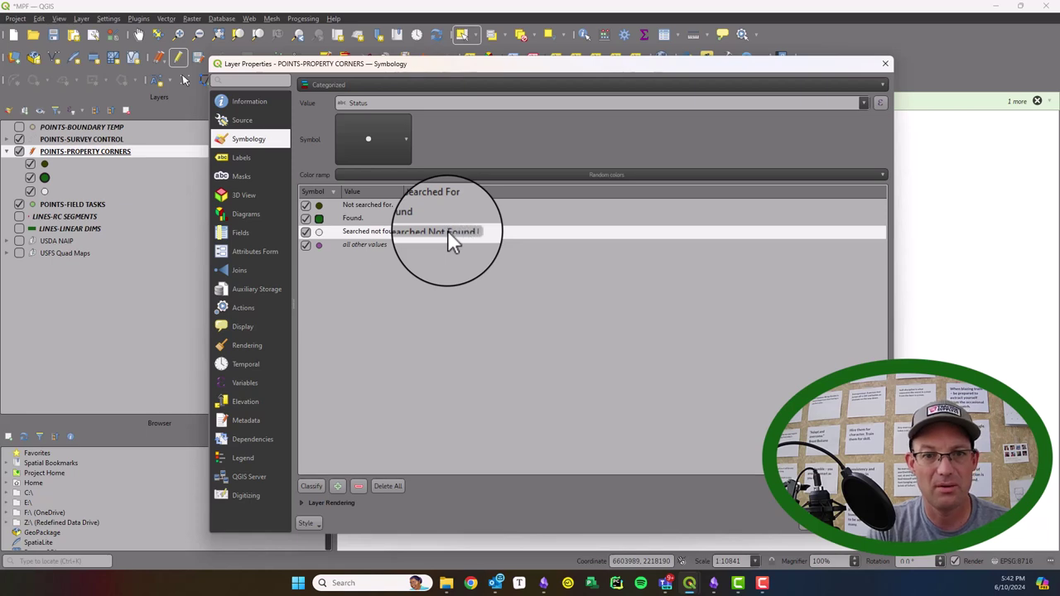
left_click(450, 219)
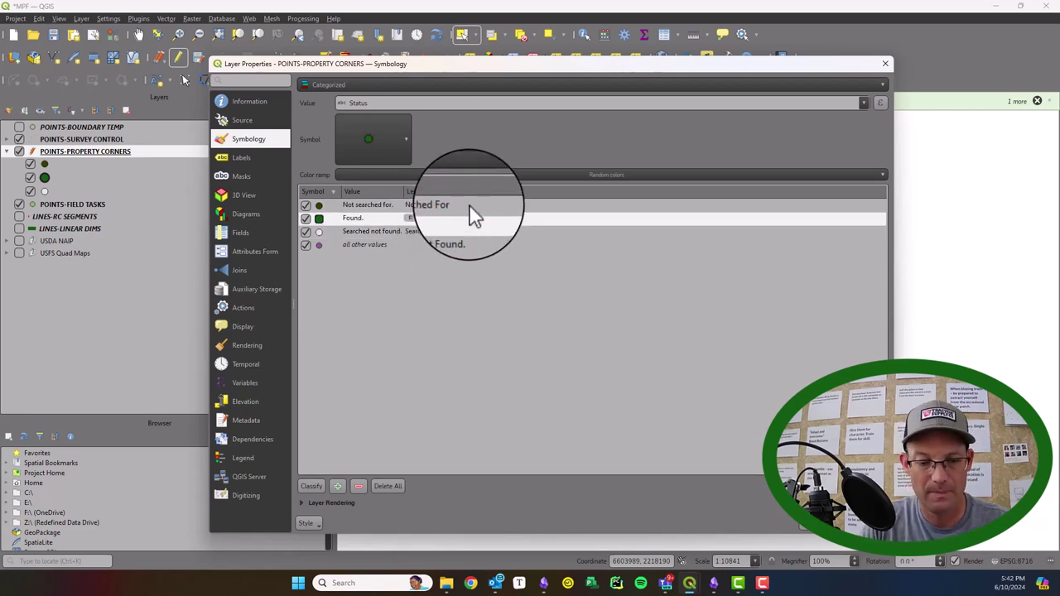
- Sort the categories by legend, label the catch-all category 'All Other Values', and apply the symbology
left_click(458, 193)
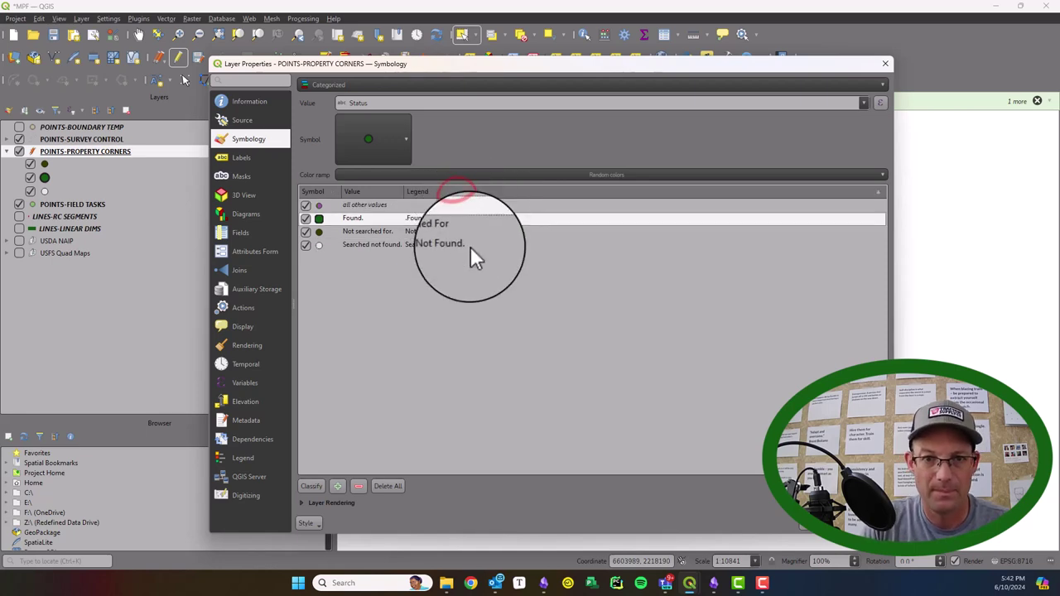
left_click(470, 244)
double_click(474, 231)
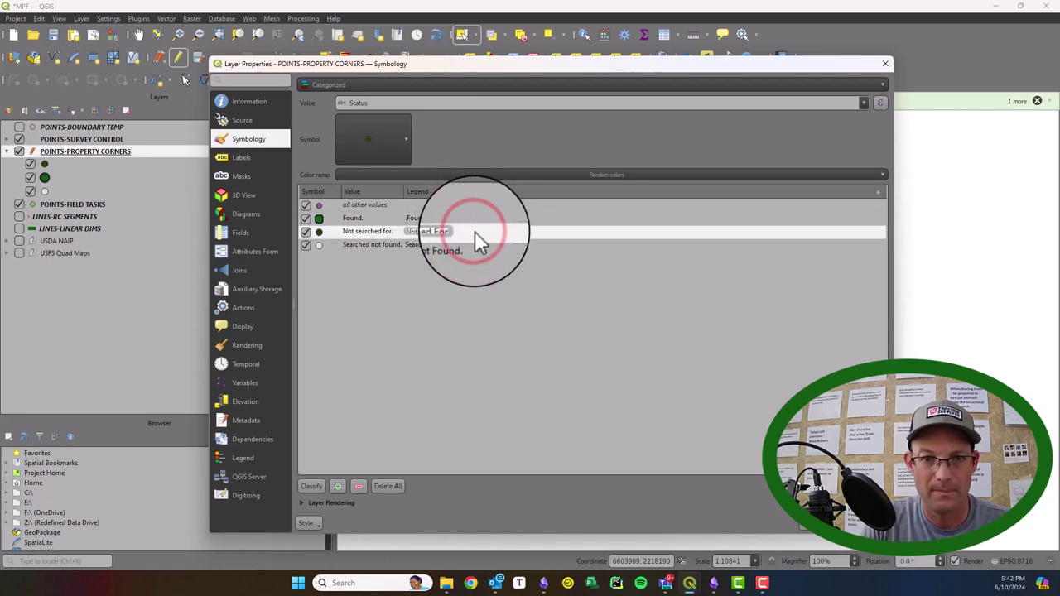
left_click(473, 201)
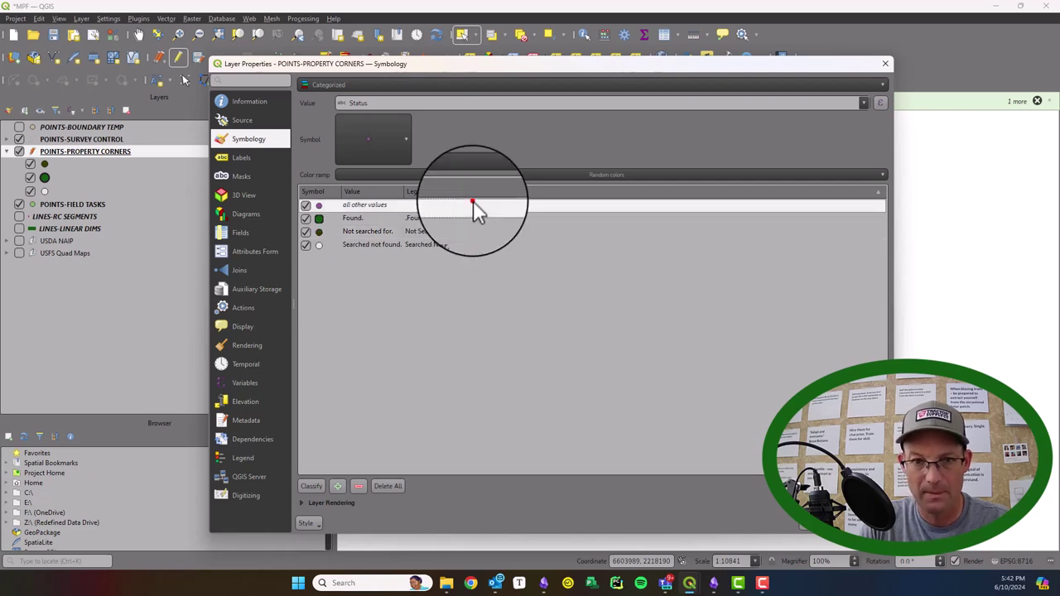
type("All")
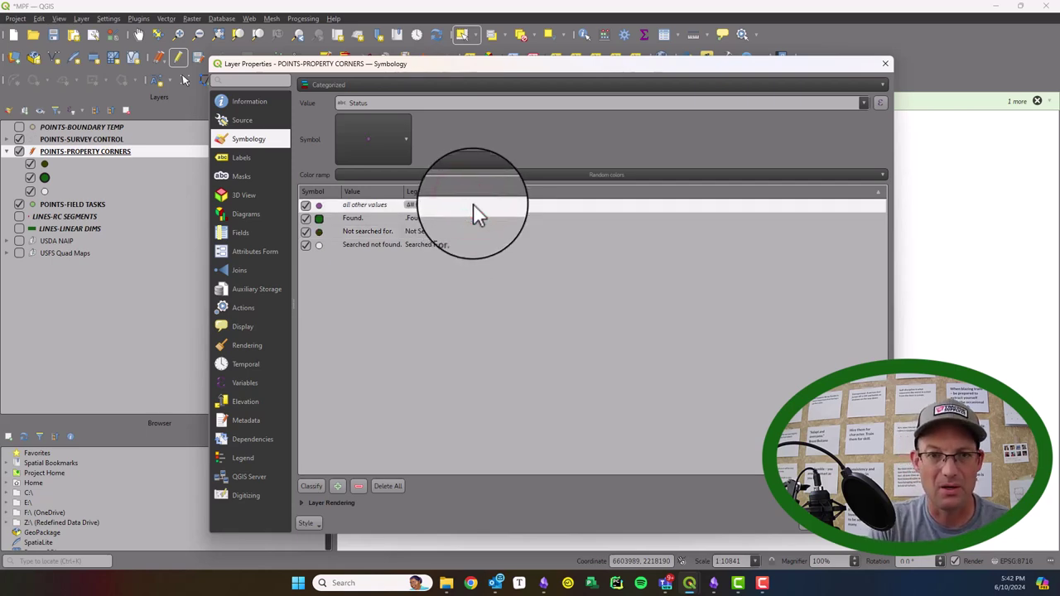
type(" Other Values")
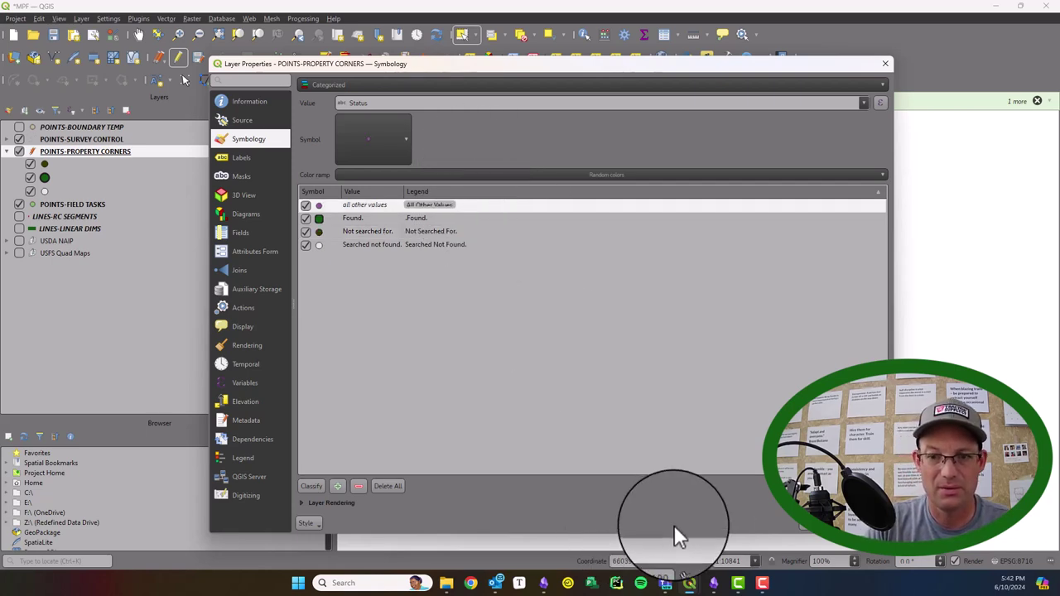
left_click(809, 537)
- Copy Found. from point 610 into the Status of points 609, 607, 606, 605, 600, 513 and 512
left_click(492, 288)
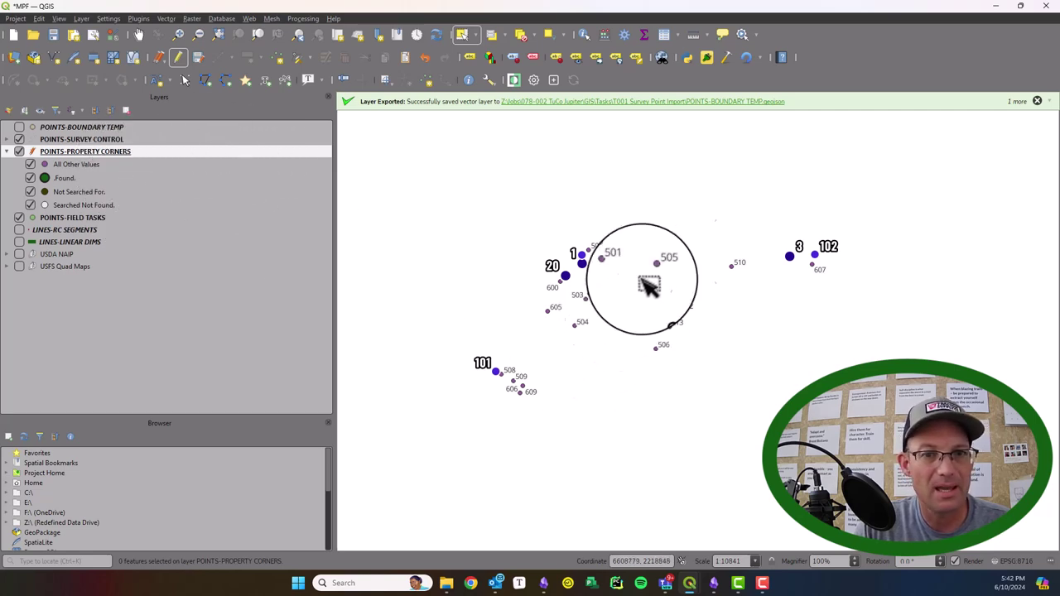
scroll(572, 361, "up", 1)
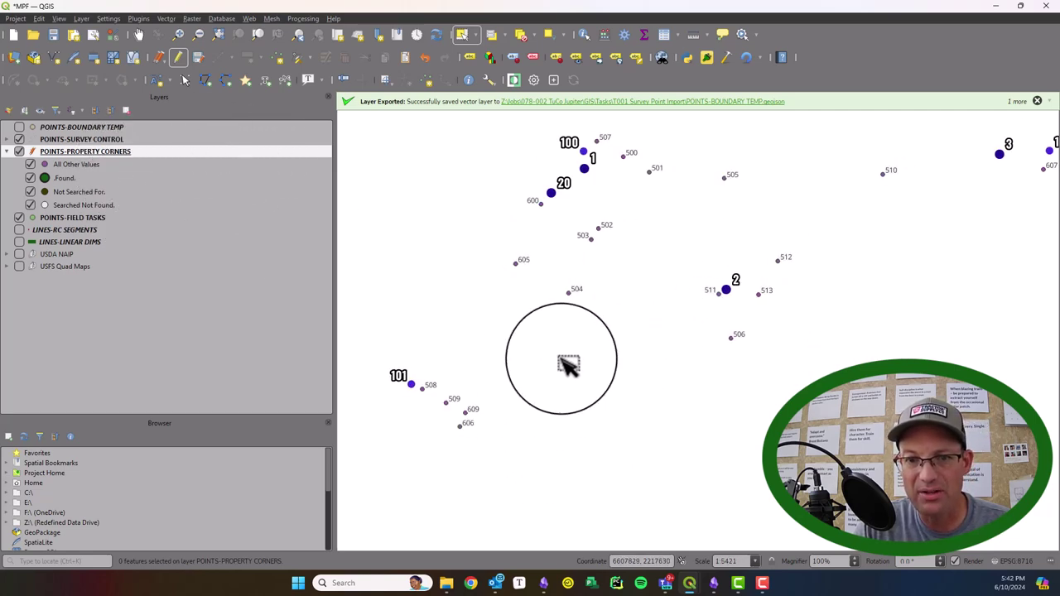
left_click(662, 36)
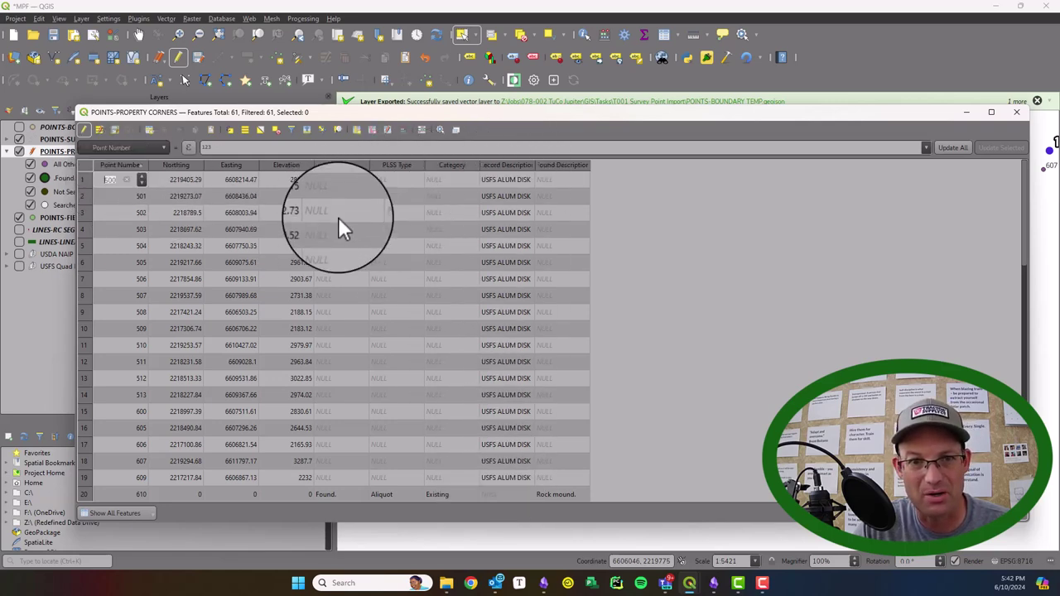
scroll(338, 217, "down", 3)
double_click(330, 348)
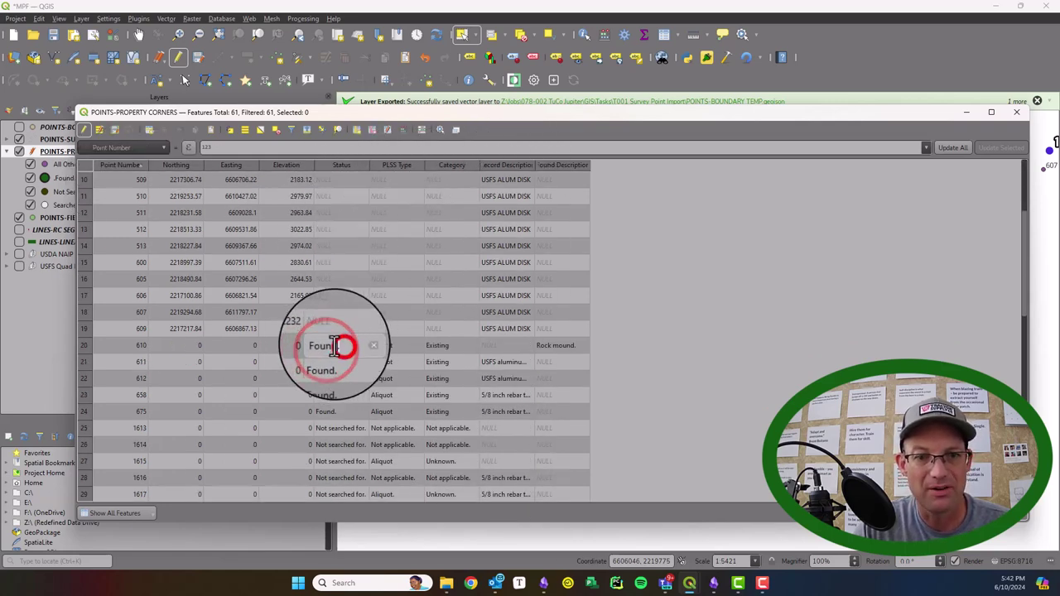
double_click(333, 326)
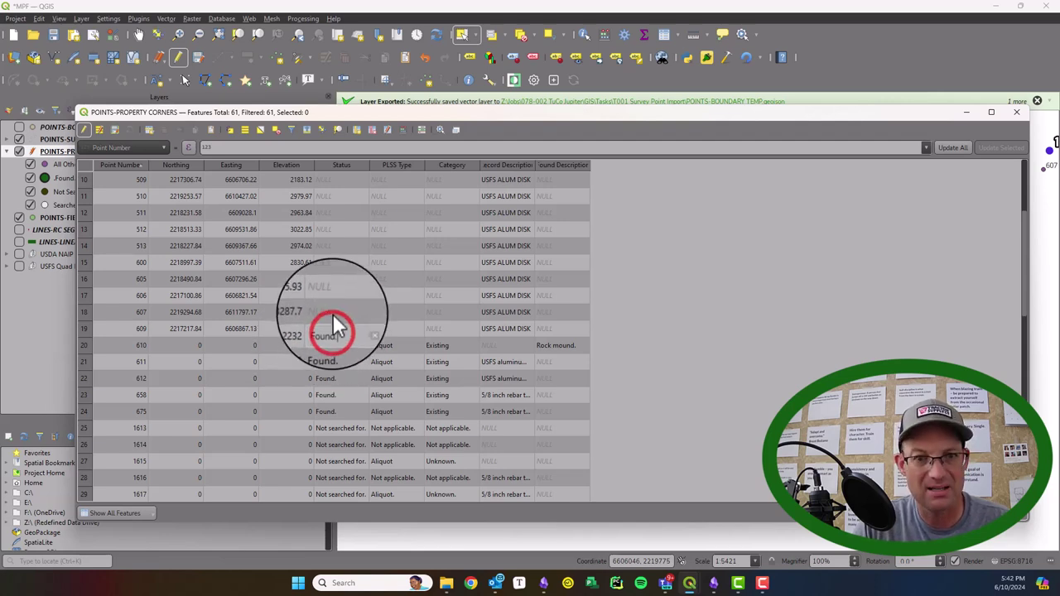
double_click(333, 312)
double_click(333, 295)
double_click(333, 279)
double_click(333, 263)
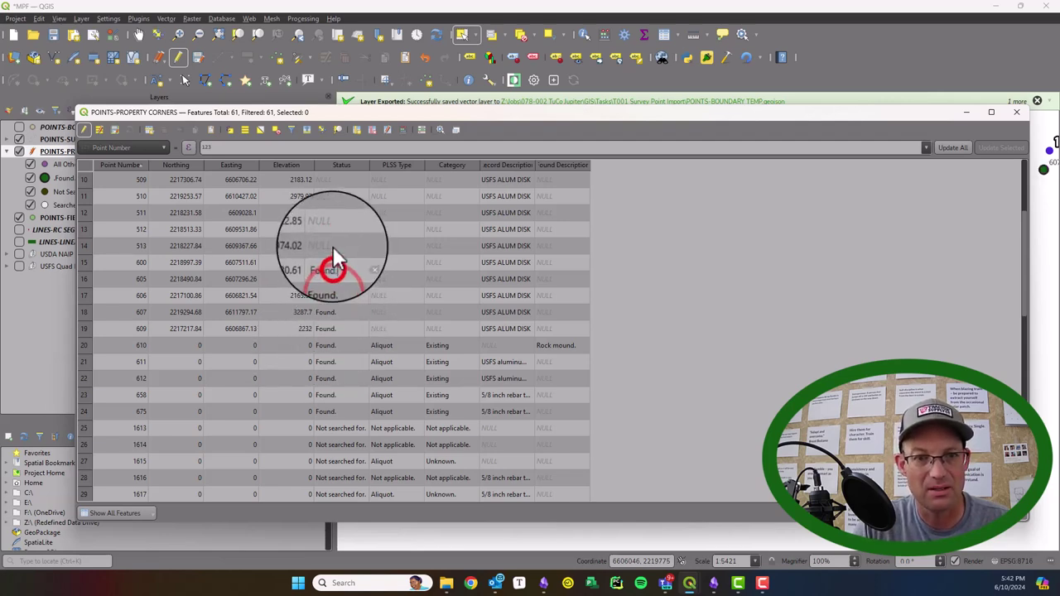
double_click(332, 246)
double_click(334, 230)
- Set Status to Found. for points 511, 508, 507, 506, 504 and 503, then save the edits
scroll(348, 224, "up", 1)
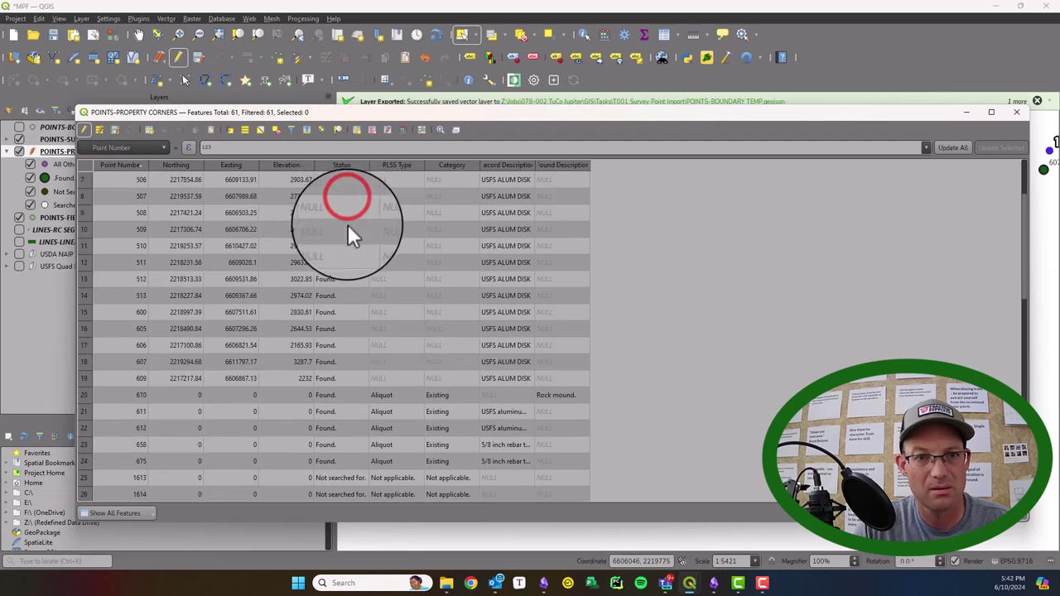
scroll(342, 265, "up", 1)
double_click(334, 308)
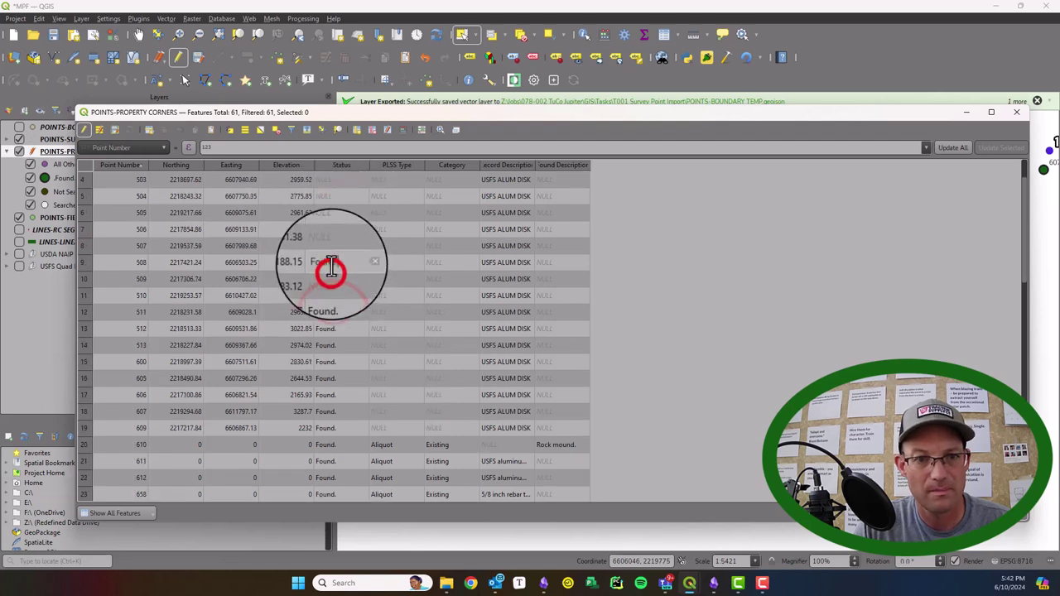
double_click(333, 246)
double_click(332, 230)
double_click(330, 213)
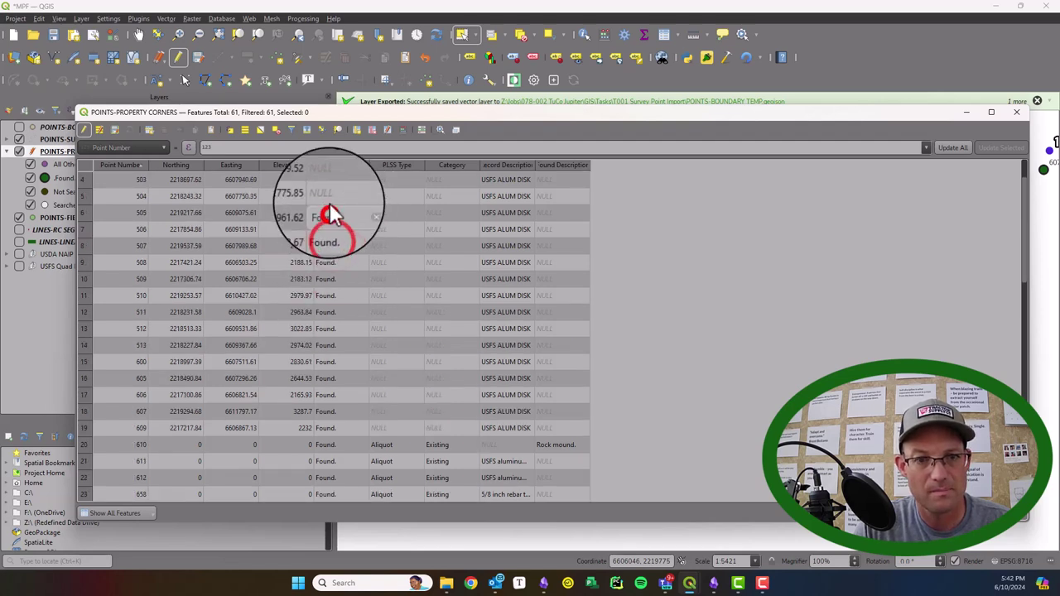
double_click(332, 196)
double_click(332, 180)
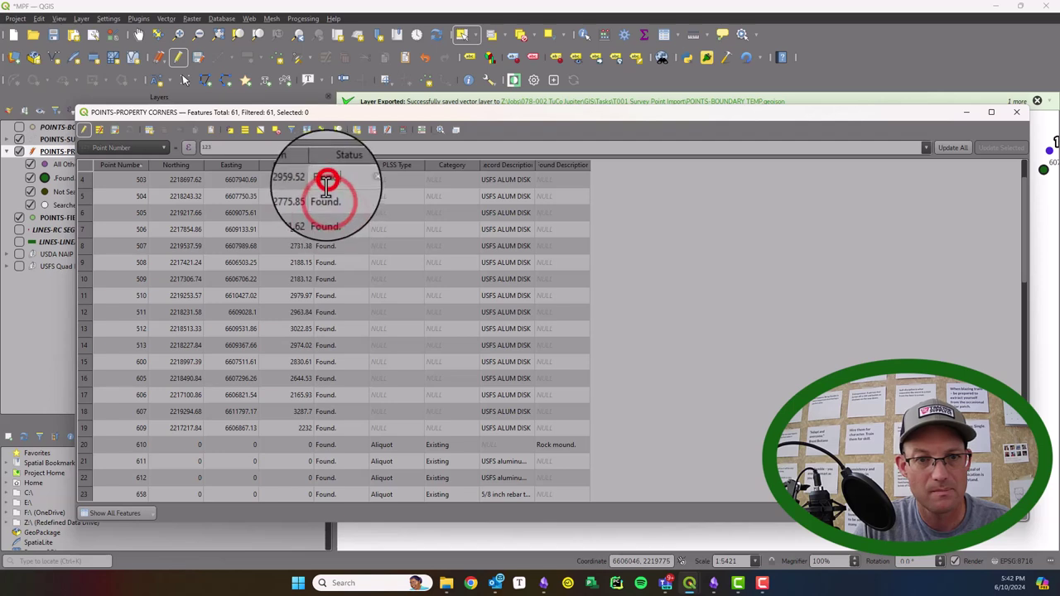
left_click(116, 127)
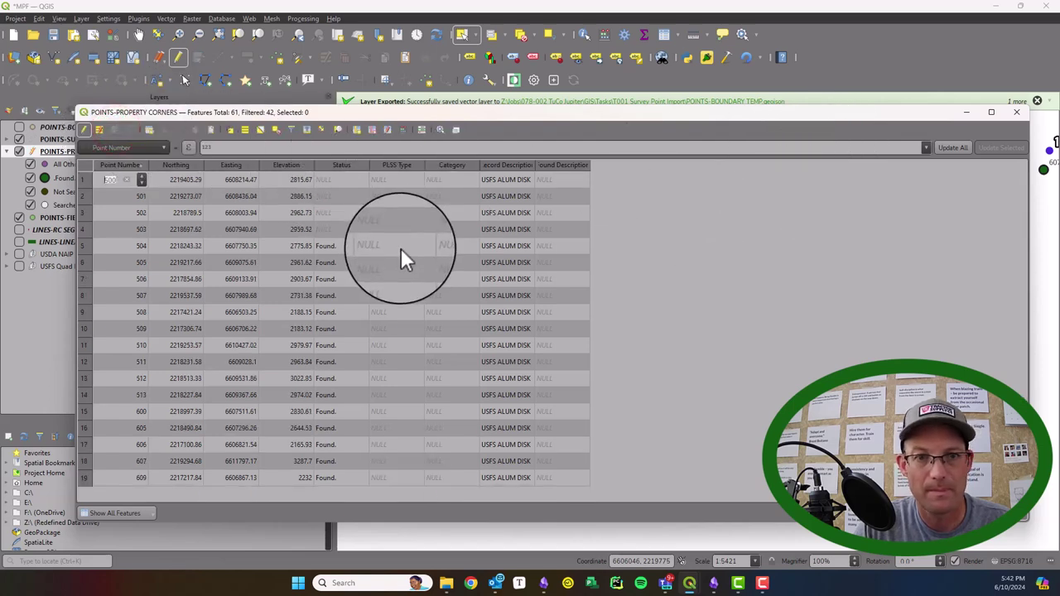
- After checking the map, paste Found. into the Status of points 500–503 and save again
left_click(1017, 112)
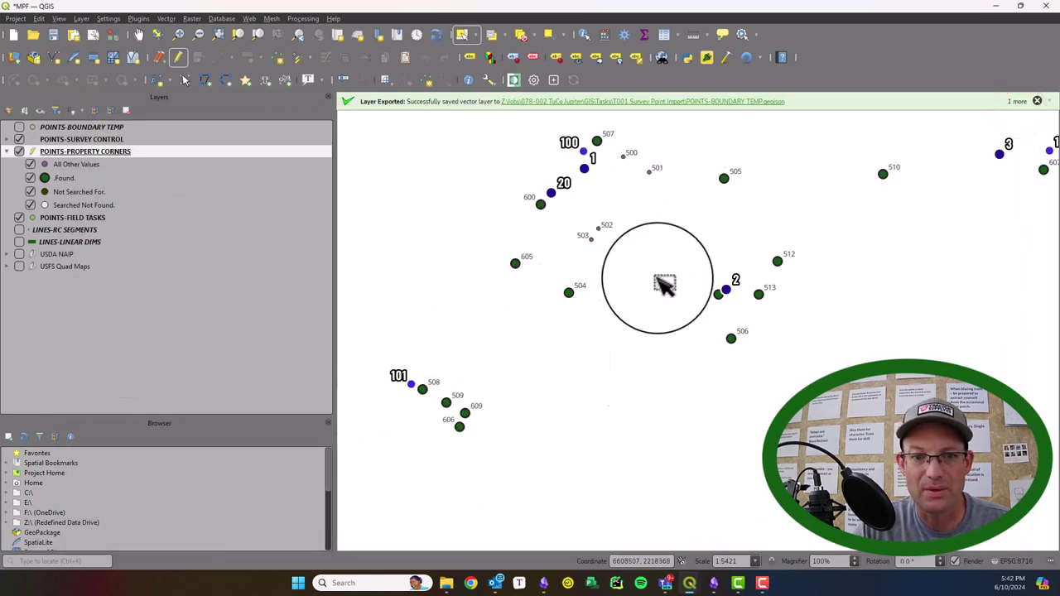
left_click_drag(856, 213, 784, 261)
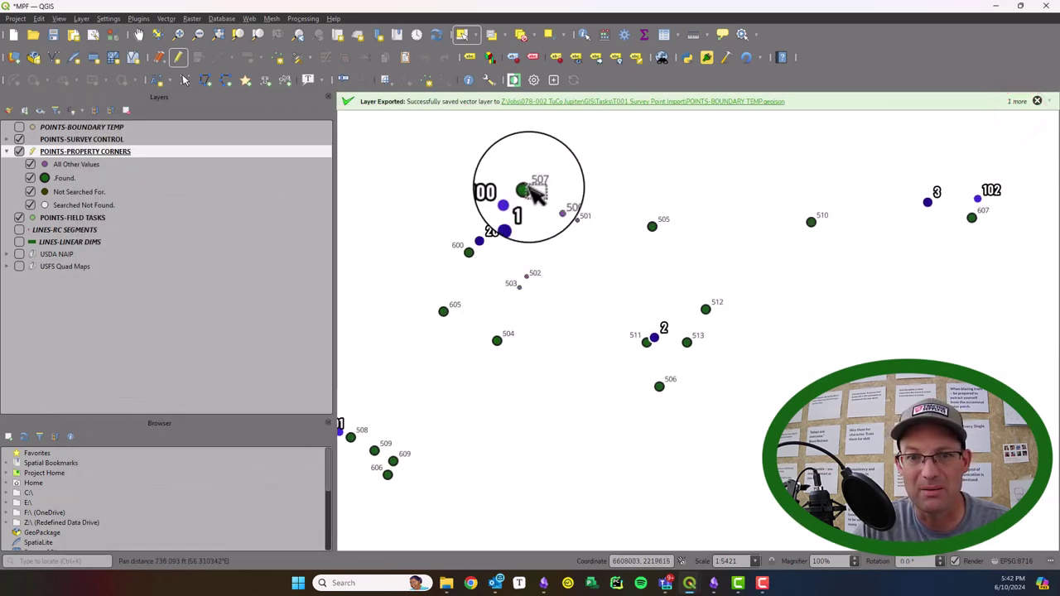
left_click(665, 37)
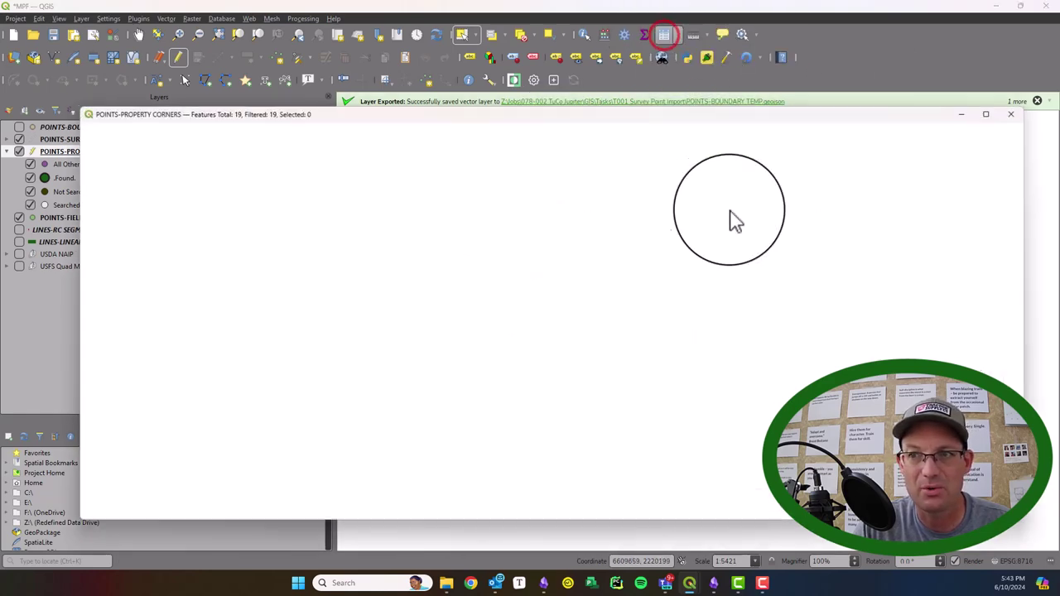
double_click(353, 180)
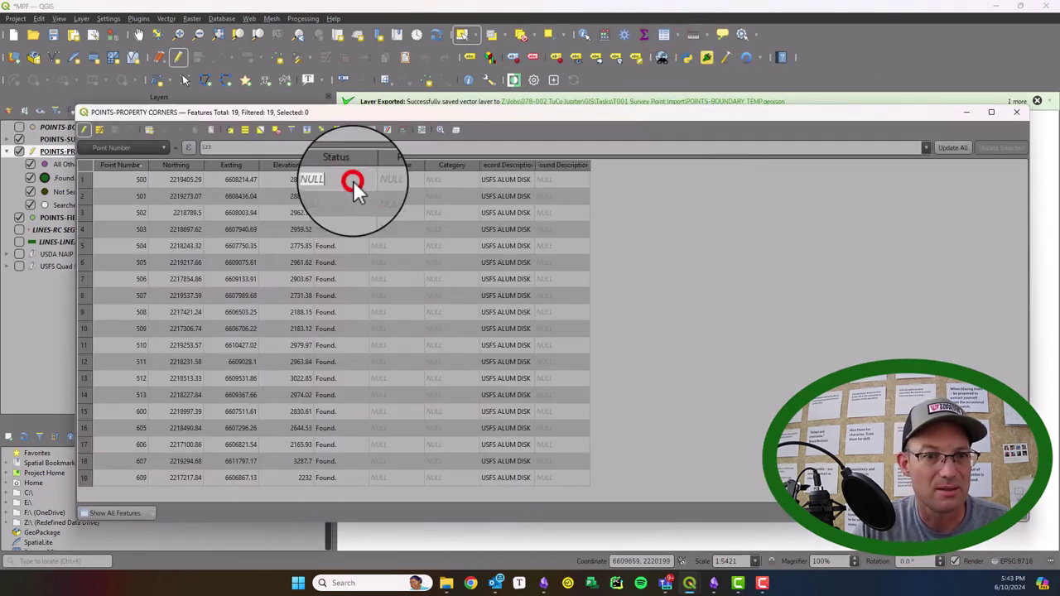
type("Found.")
double_click(349, 197)
type("Found.")
double_click(347, 213)
type("Found.")
double_click(346, 229)
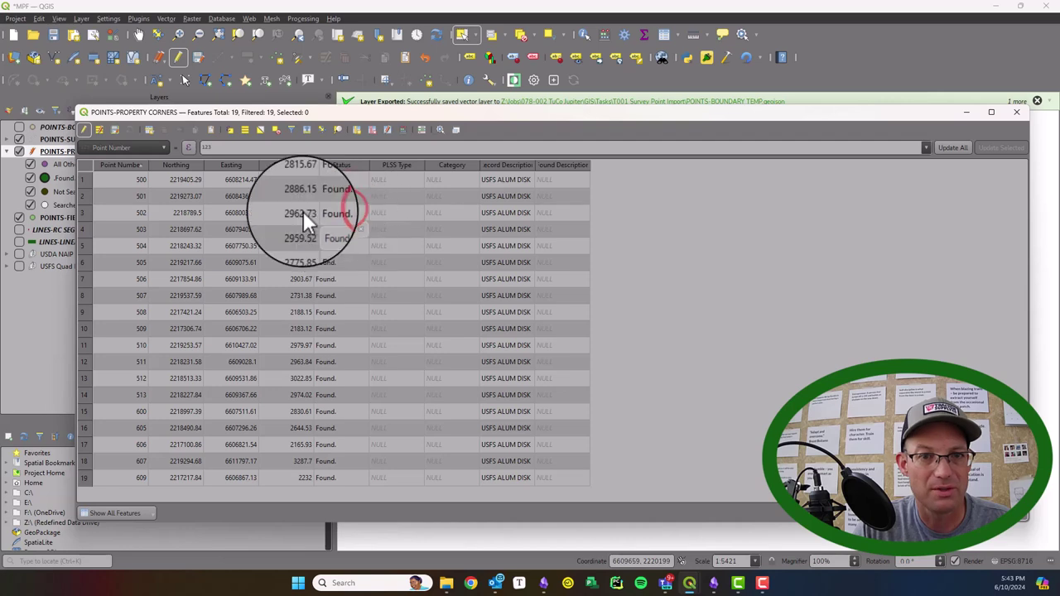
type("Found.")
left_click(348, 344)
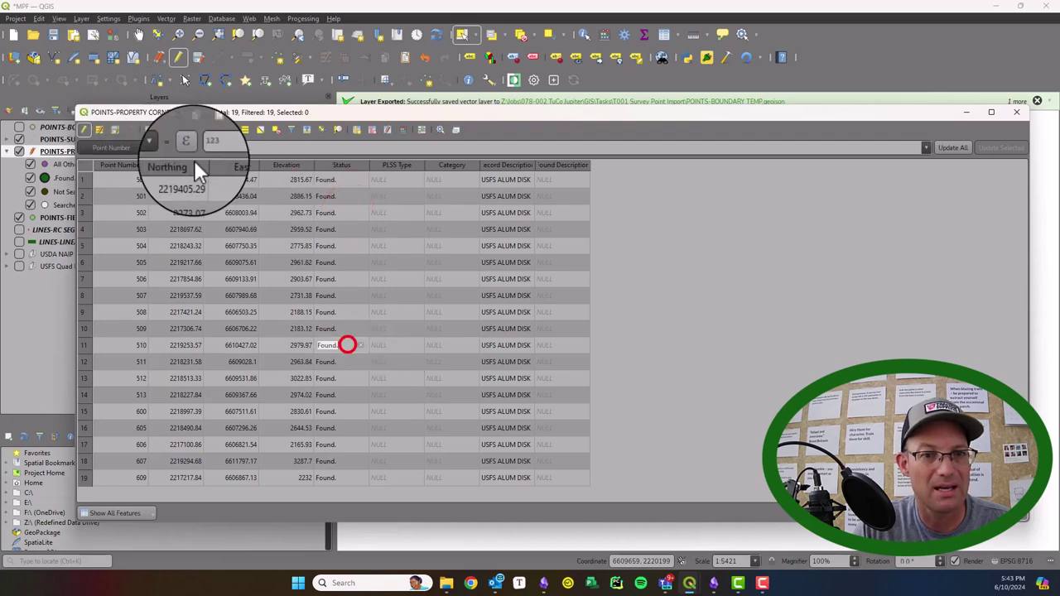
left_click(98, 129)
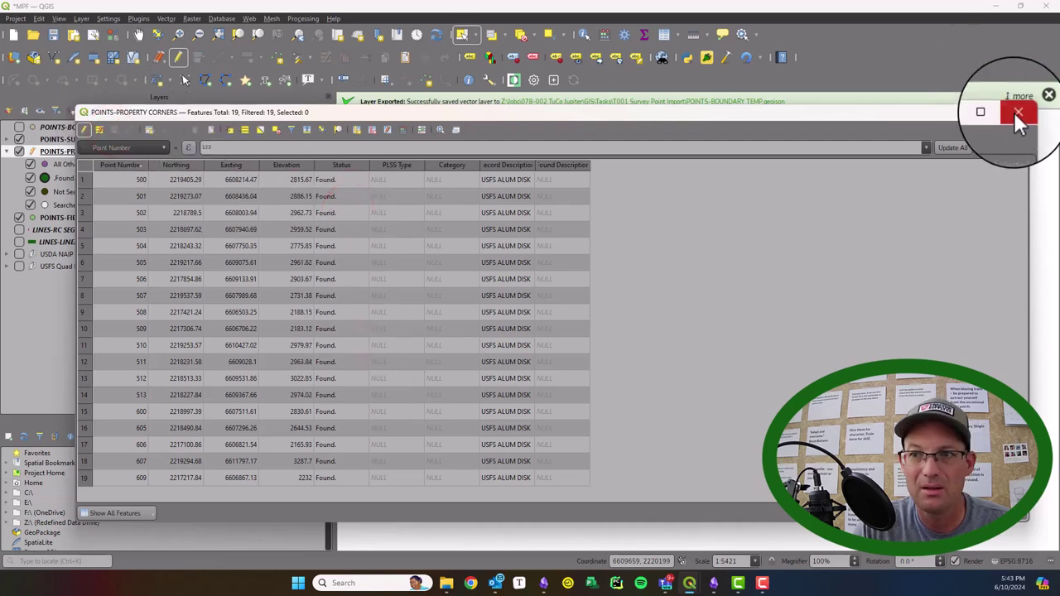
- Close the attribute table and pan and zoom the map across the survey points
left_click(1016, 114)
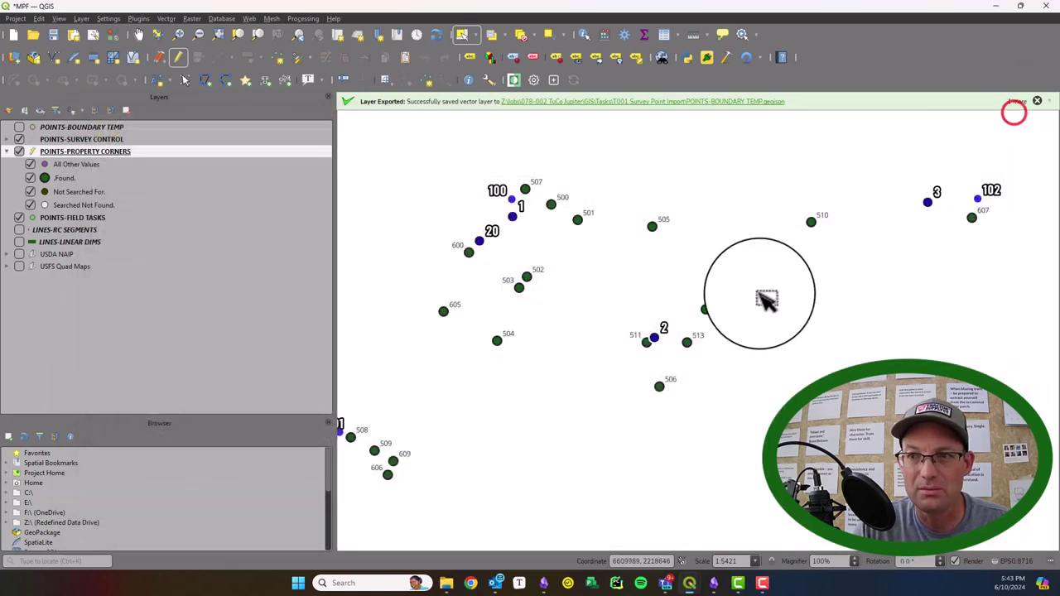
scroll(497, 223, "down", 2)
scroll(538, 265, "up", 1)
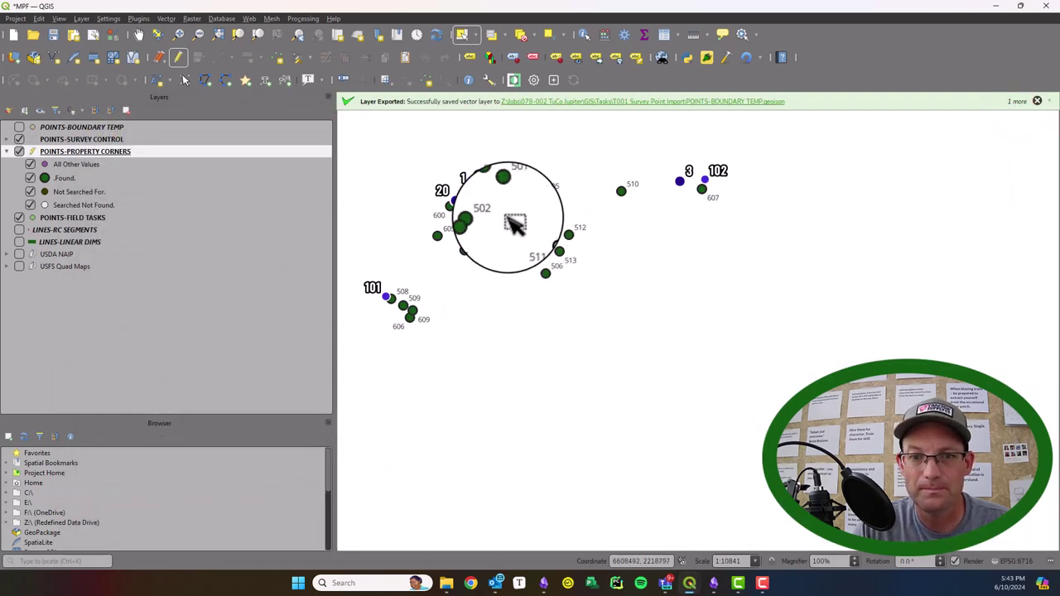
scroll(748, 276, "up", 2)
scroll(736, 265, "down", 2)
left_click_drag(895, 335, 685, 310)
scroll(812, 343, "down", 1)
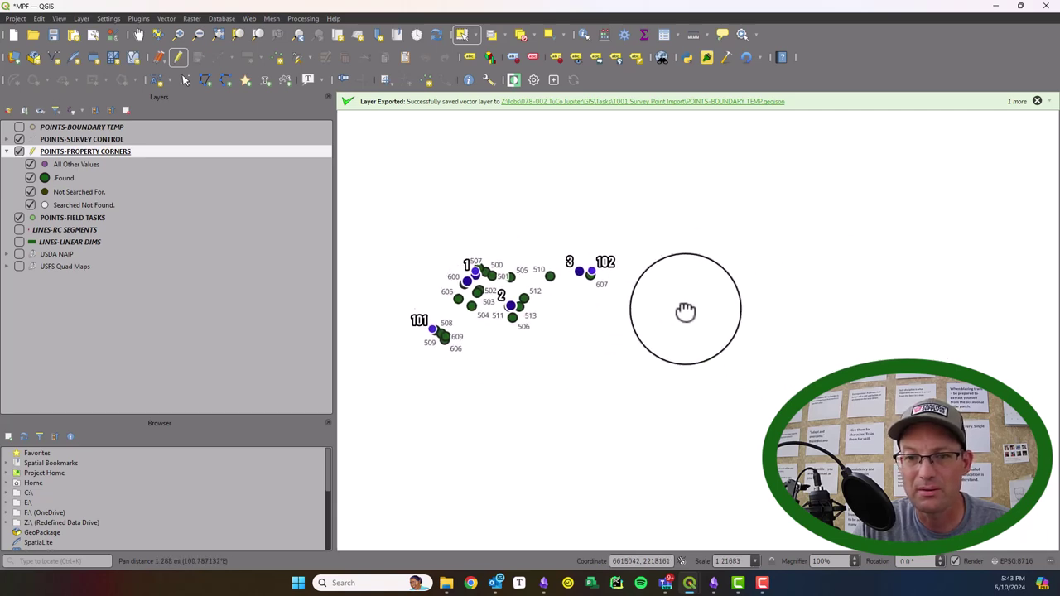
- Dismiss the Layer Exported notice and frame all the green Found points on the map
left_click(1037, 101)
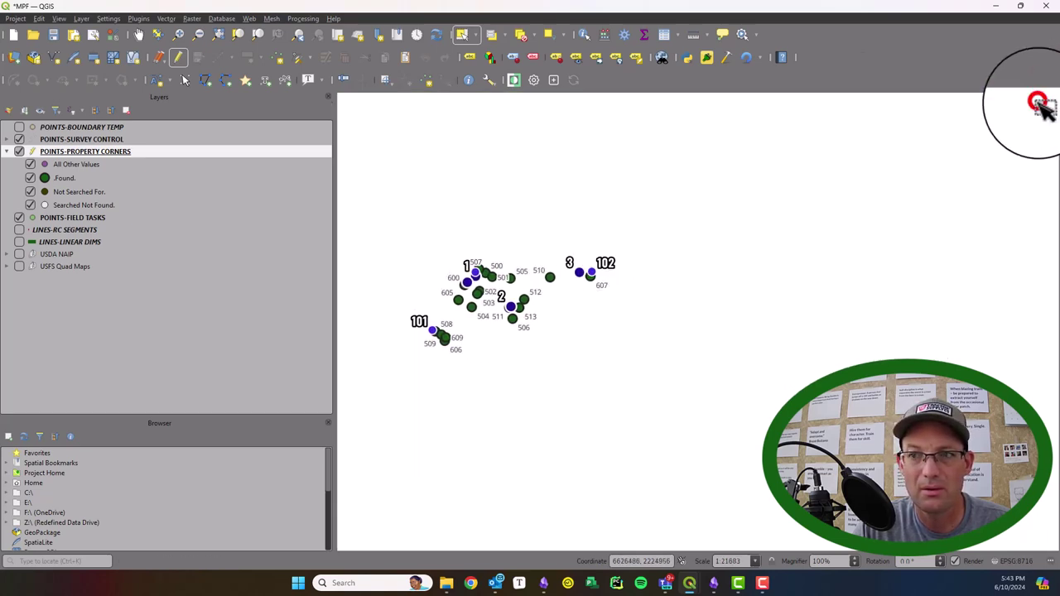
scroll(456, 313, "up", 2)
left_click_drag(456, 315, 556, 307)
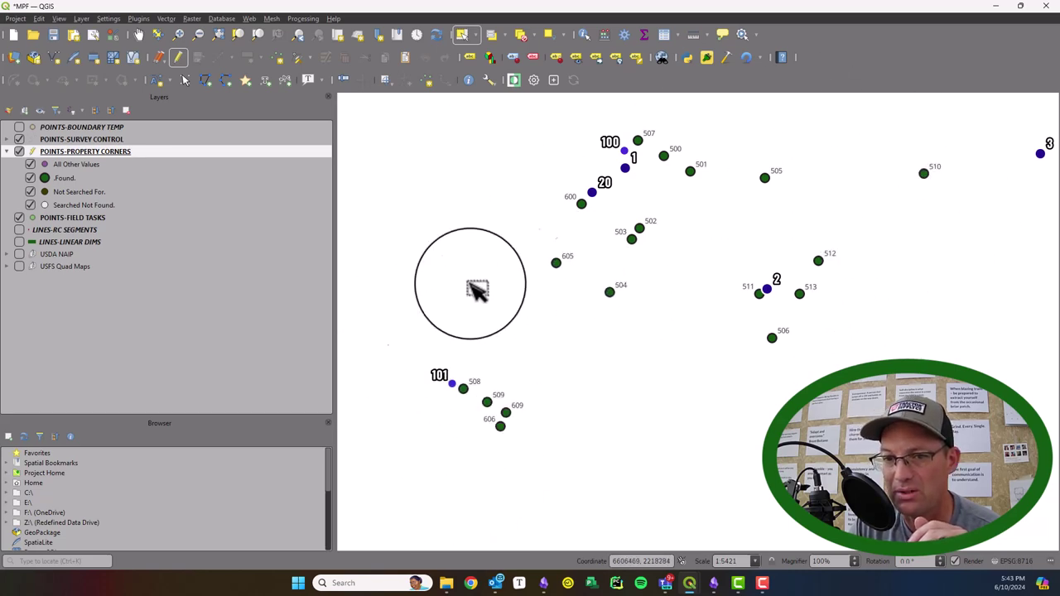
left_click_drag(724, 234, 592, 238)
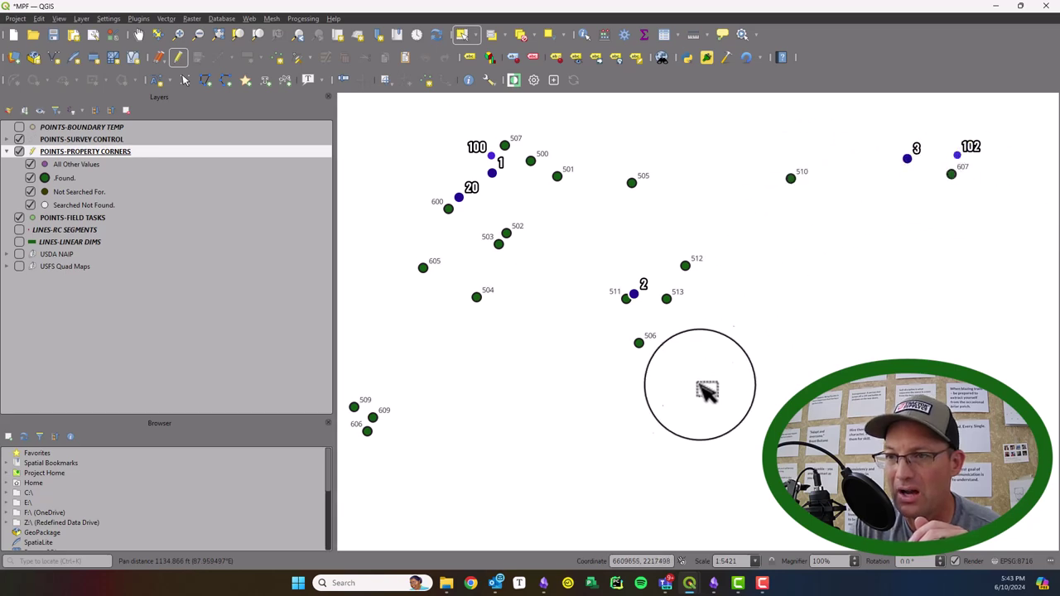
scroll(563, 253, "down", 1)
left_click_drag(776, 256, 795, 296)
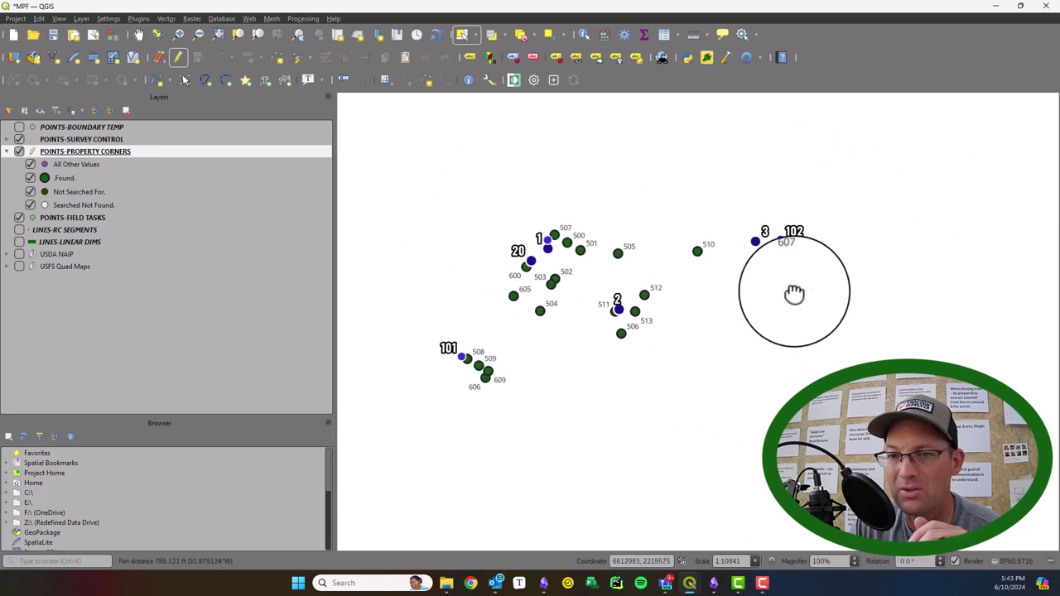